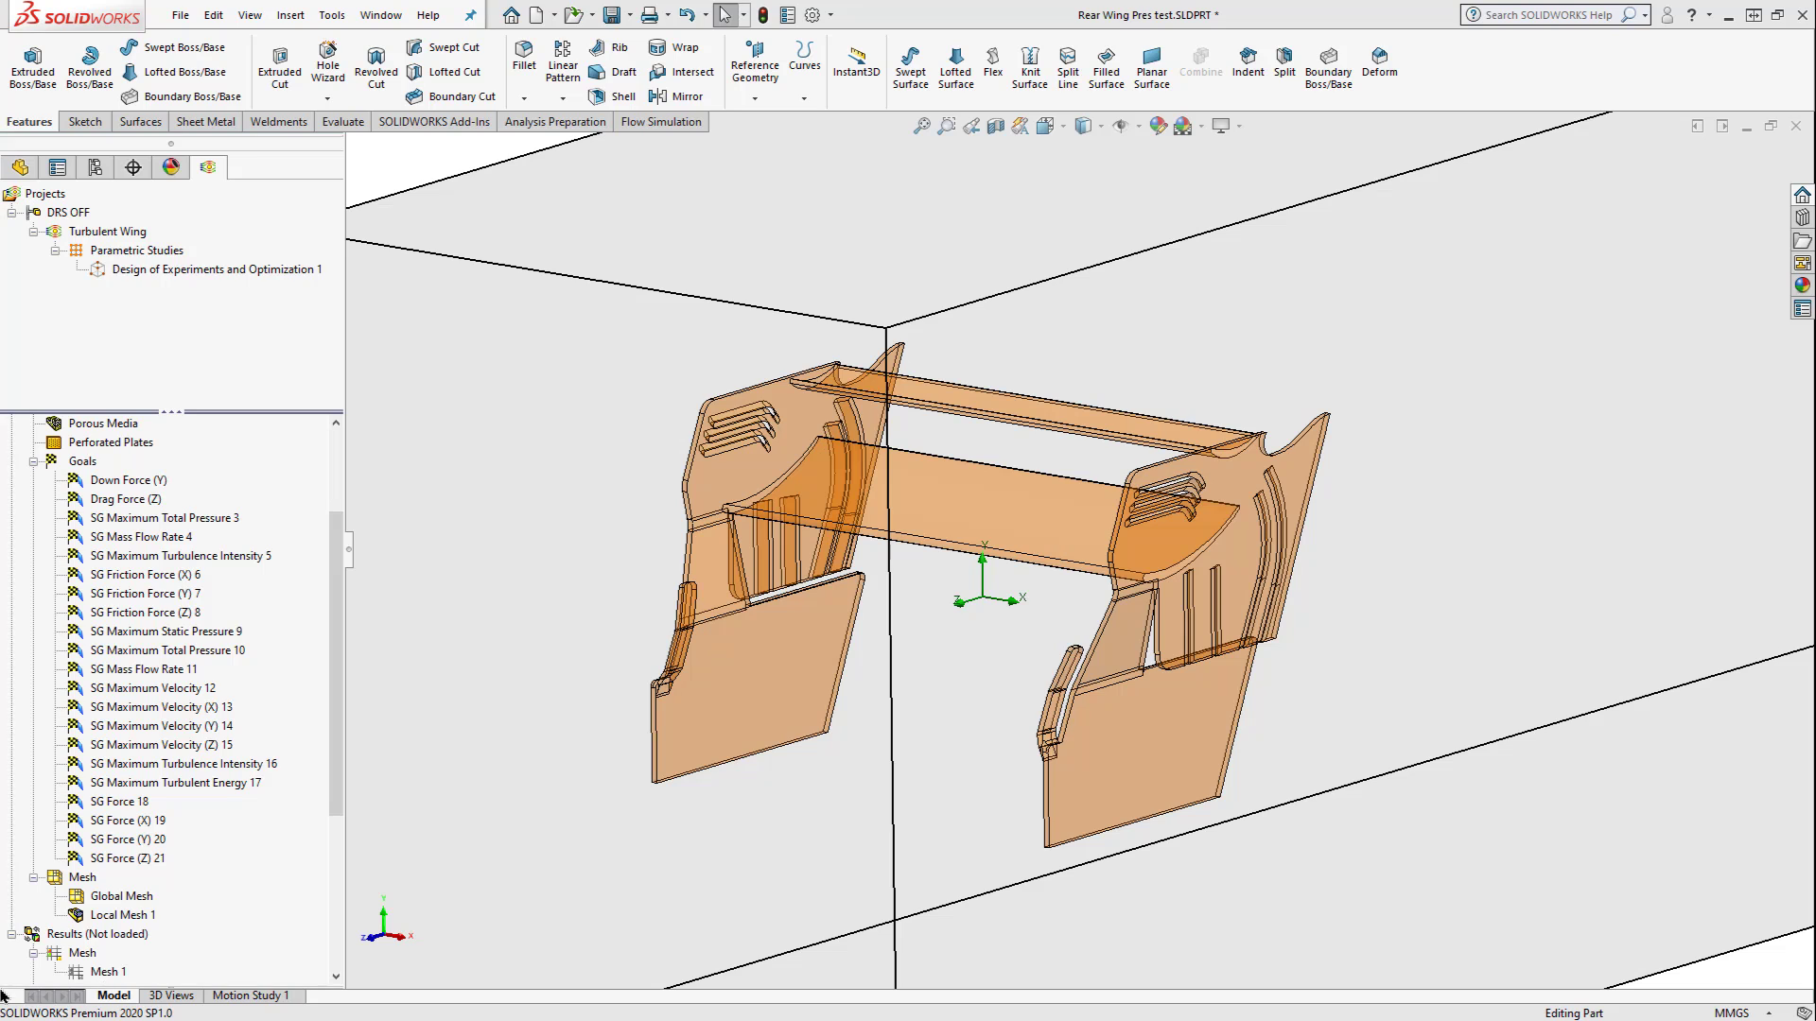
Step: Review the initial and ambient conditions in the General Settings of the Turbulent Wing project
{"action": "scroll", "coordinate": [1078, 552], "scroll_direction": "up", "scroll_amount": 5}
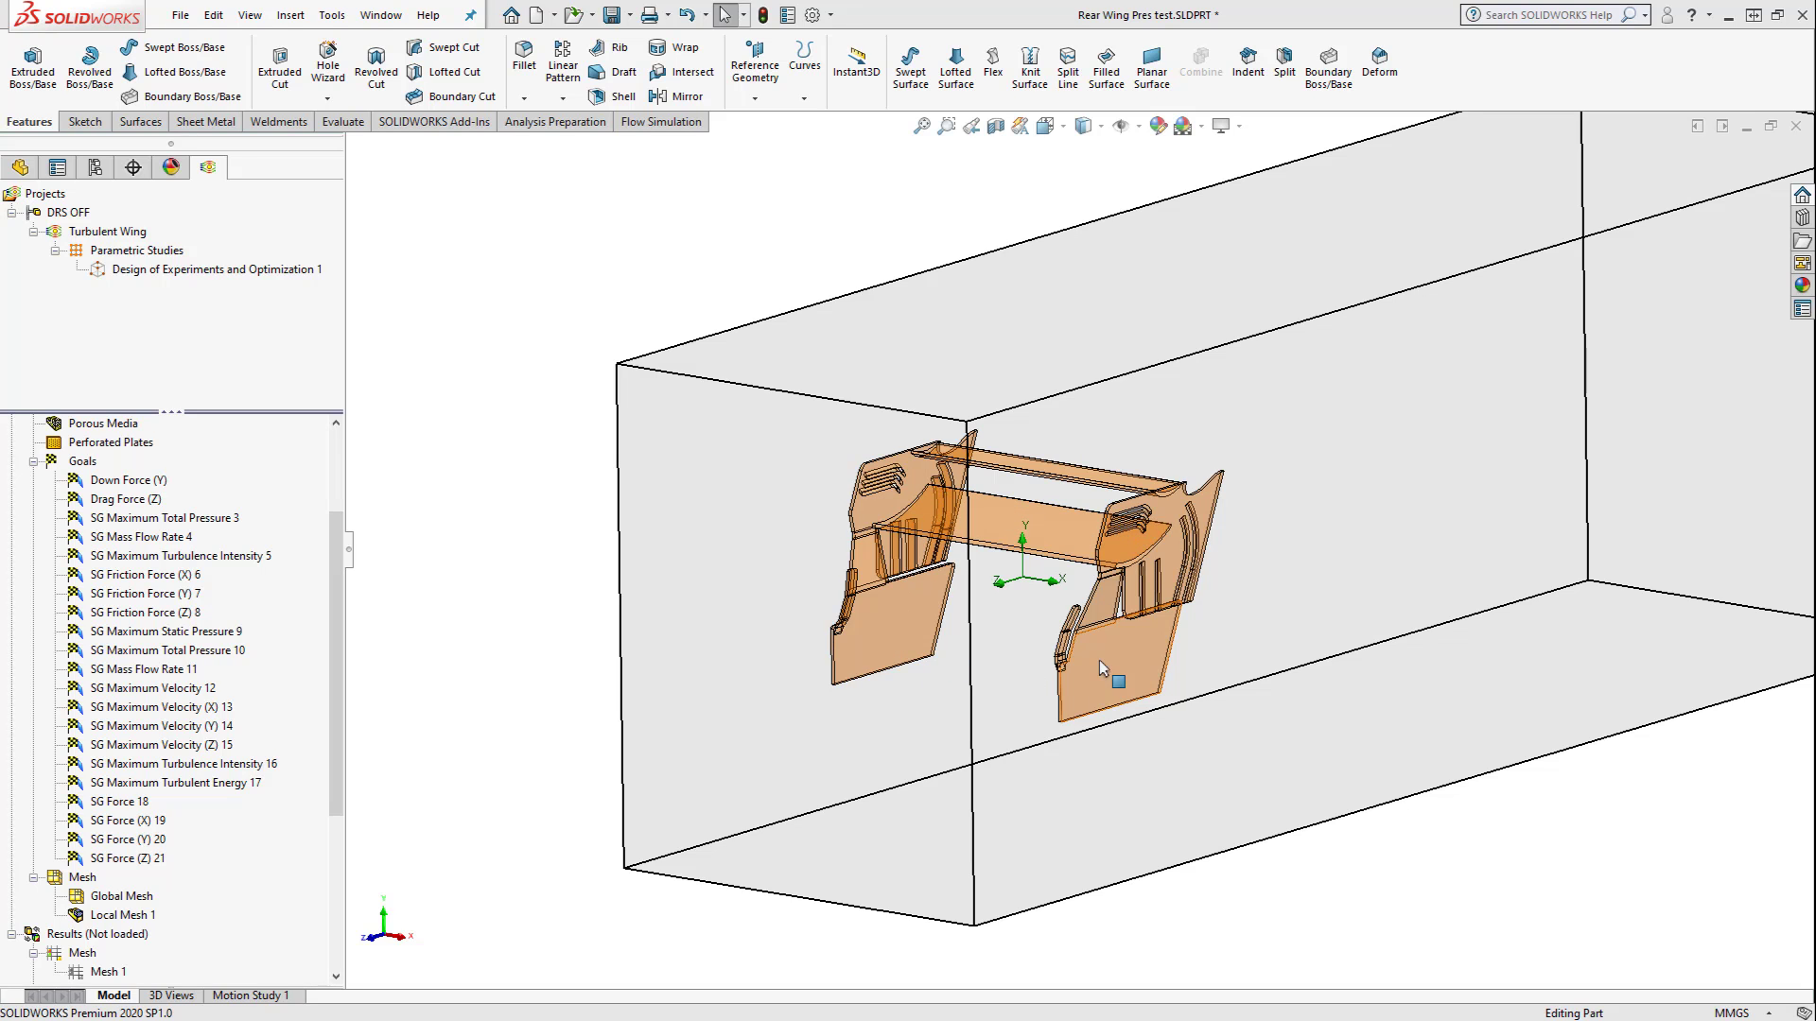
{"action": "mouse_move", "coordinate": [1323, 519]}
{"action": "middle_mouse_down"}
{"action": "mouse_move", "coordinate": [1391, 502]}
{"action": "mouse_move", "coordinate": [1348, 484]}
{"action": "mouse_move", "coordinate": [1322, 499]}
{"action": "middle_mouse_up"}
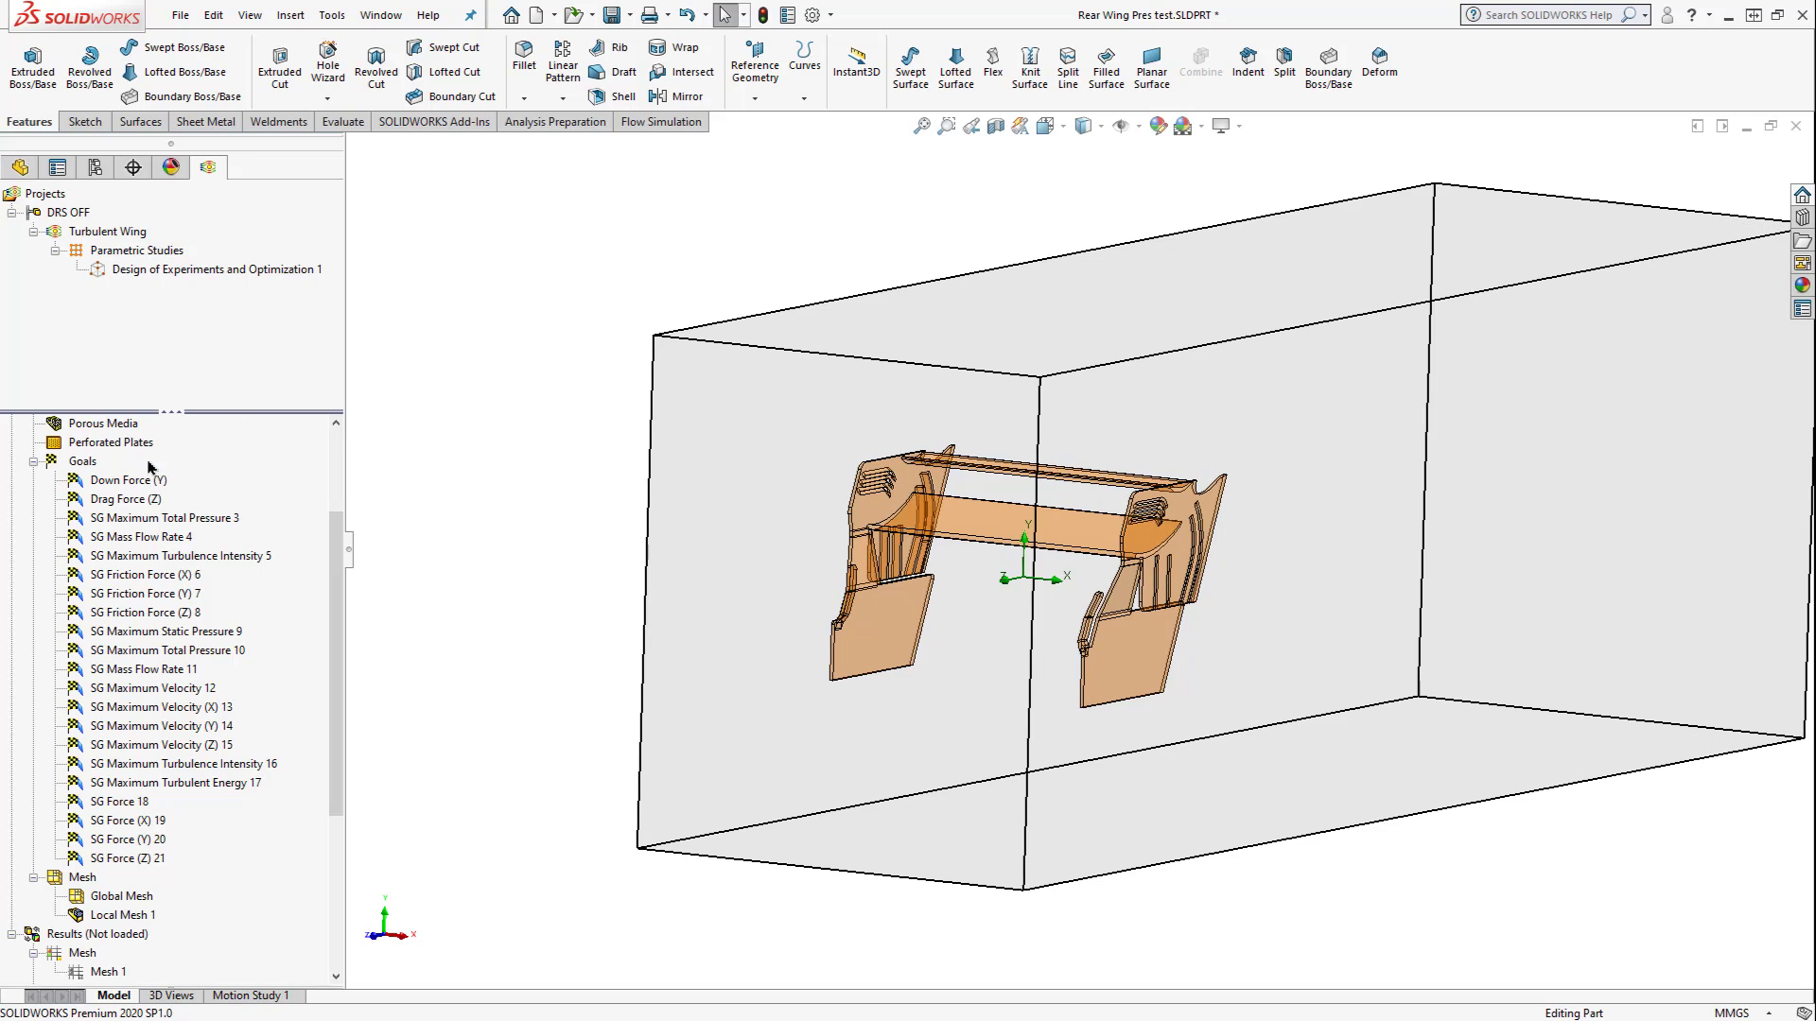
{"action": "scroll", "coordinate": [247, 561], "scroll_direction": "up", "scroll_amount": 3}
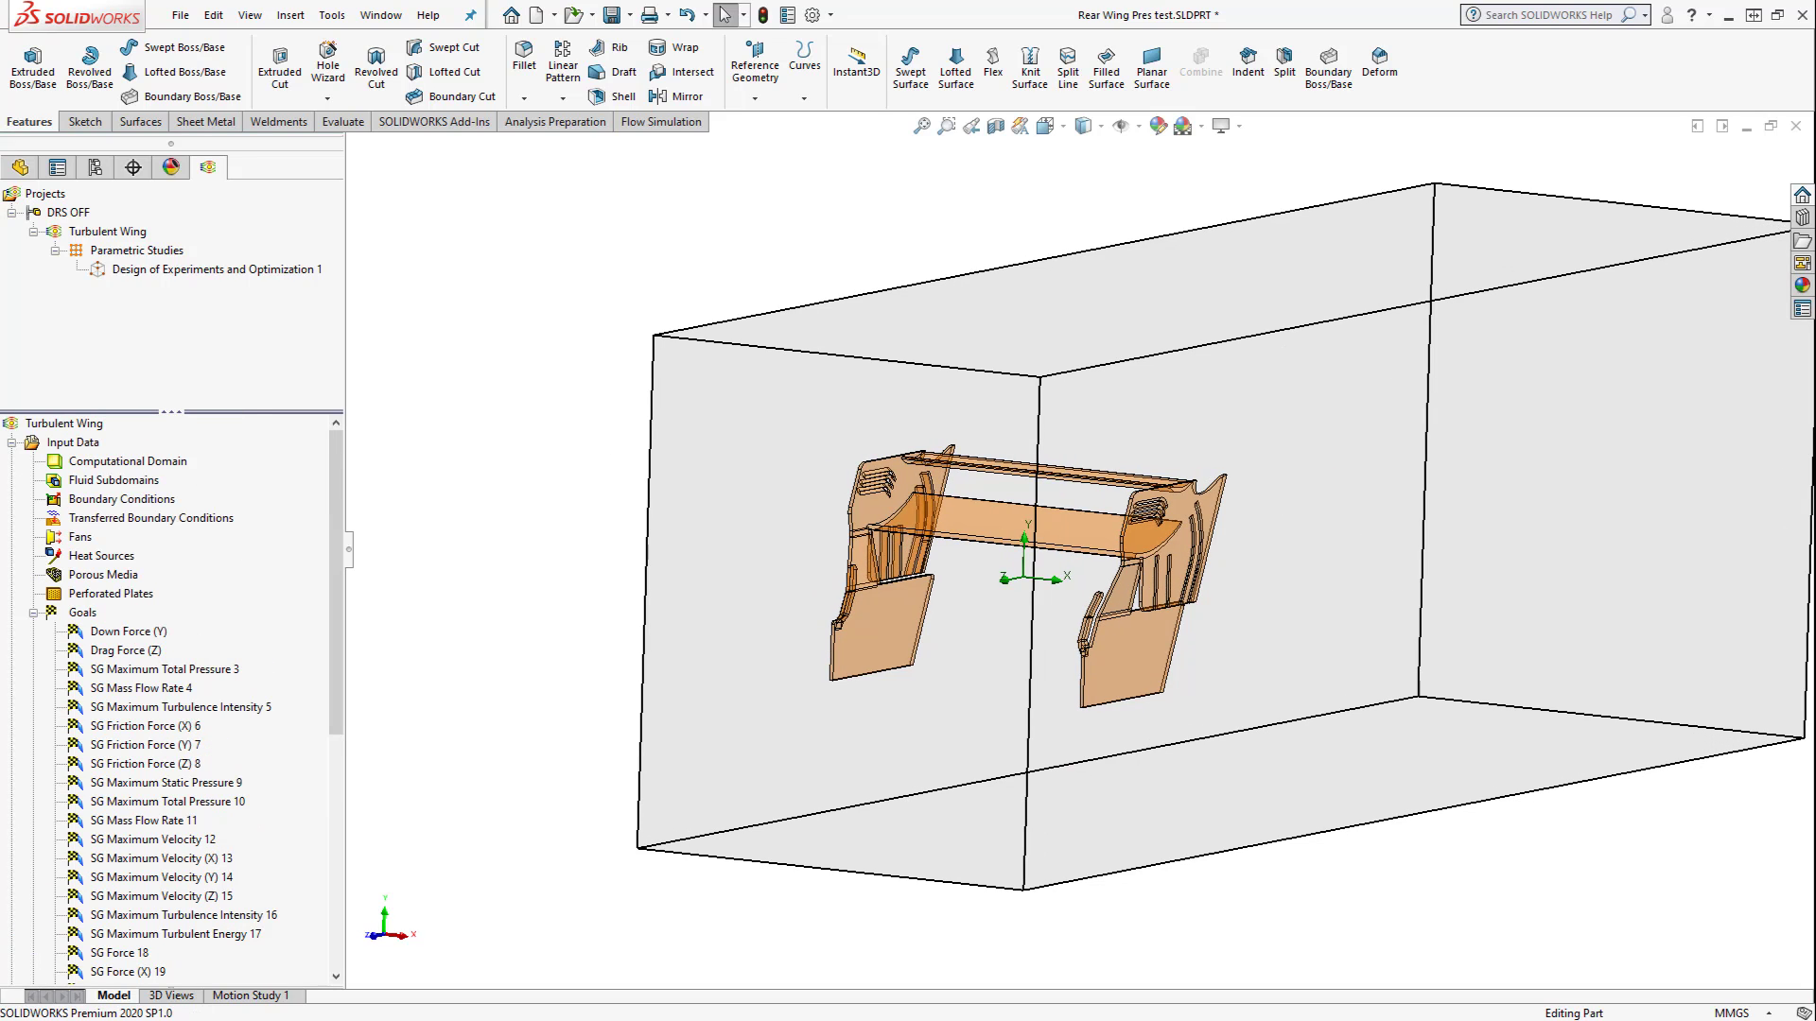
{"action": "right_click", "coordinate": [83, 446]}
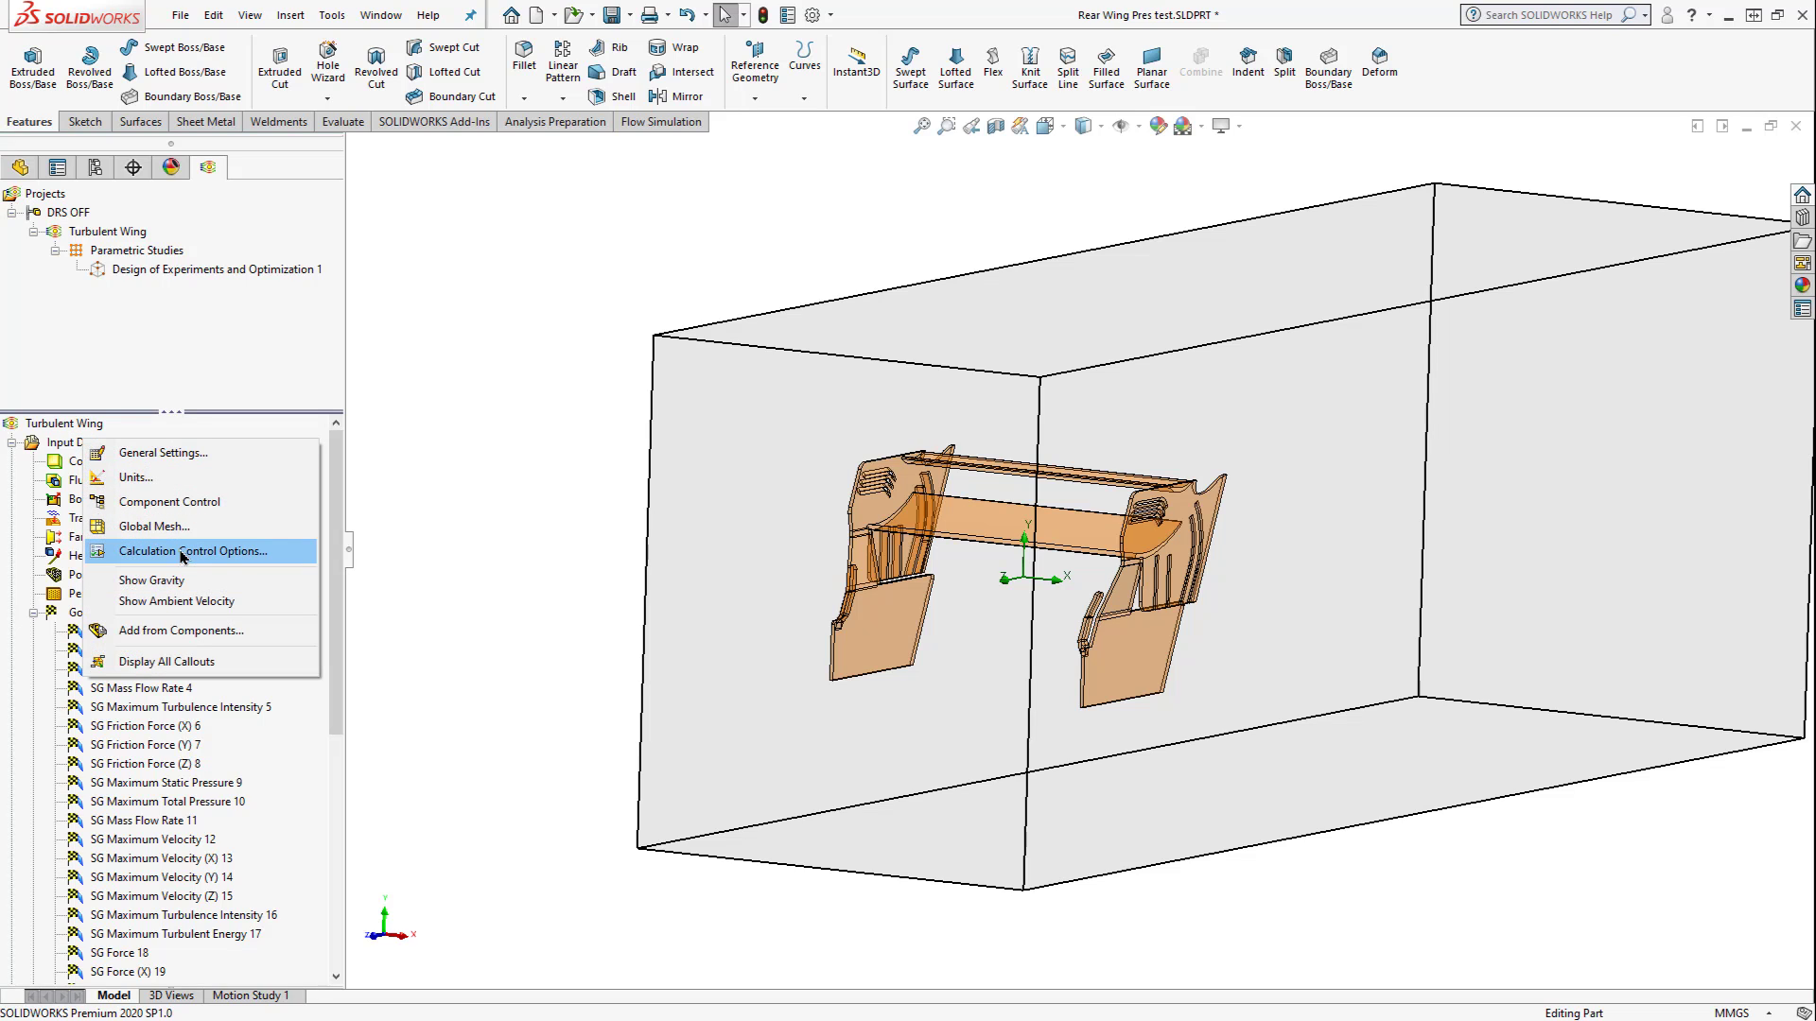
{"action": "left_click", "coordinate": [156, 453]}
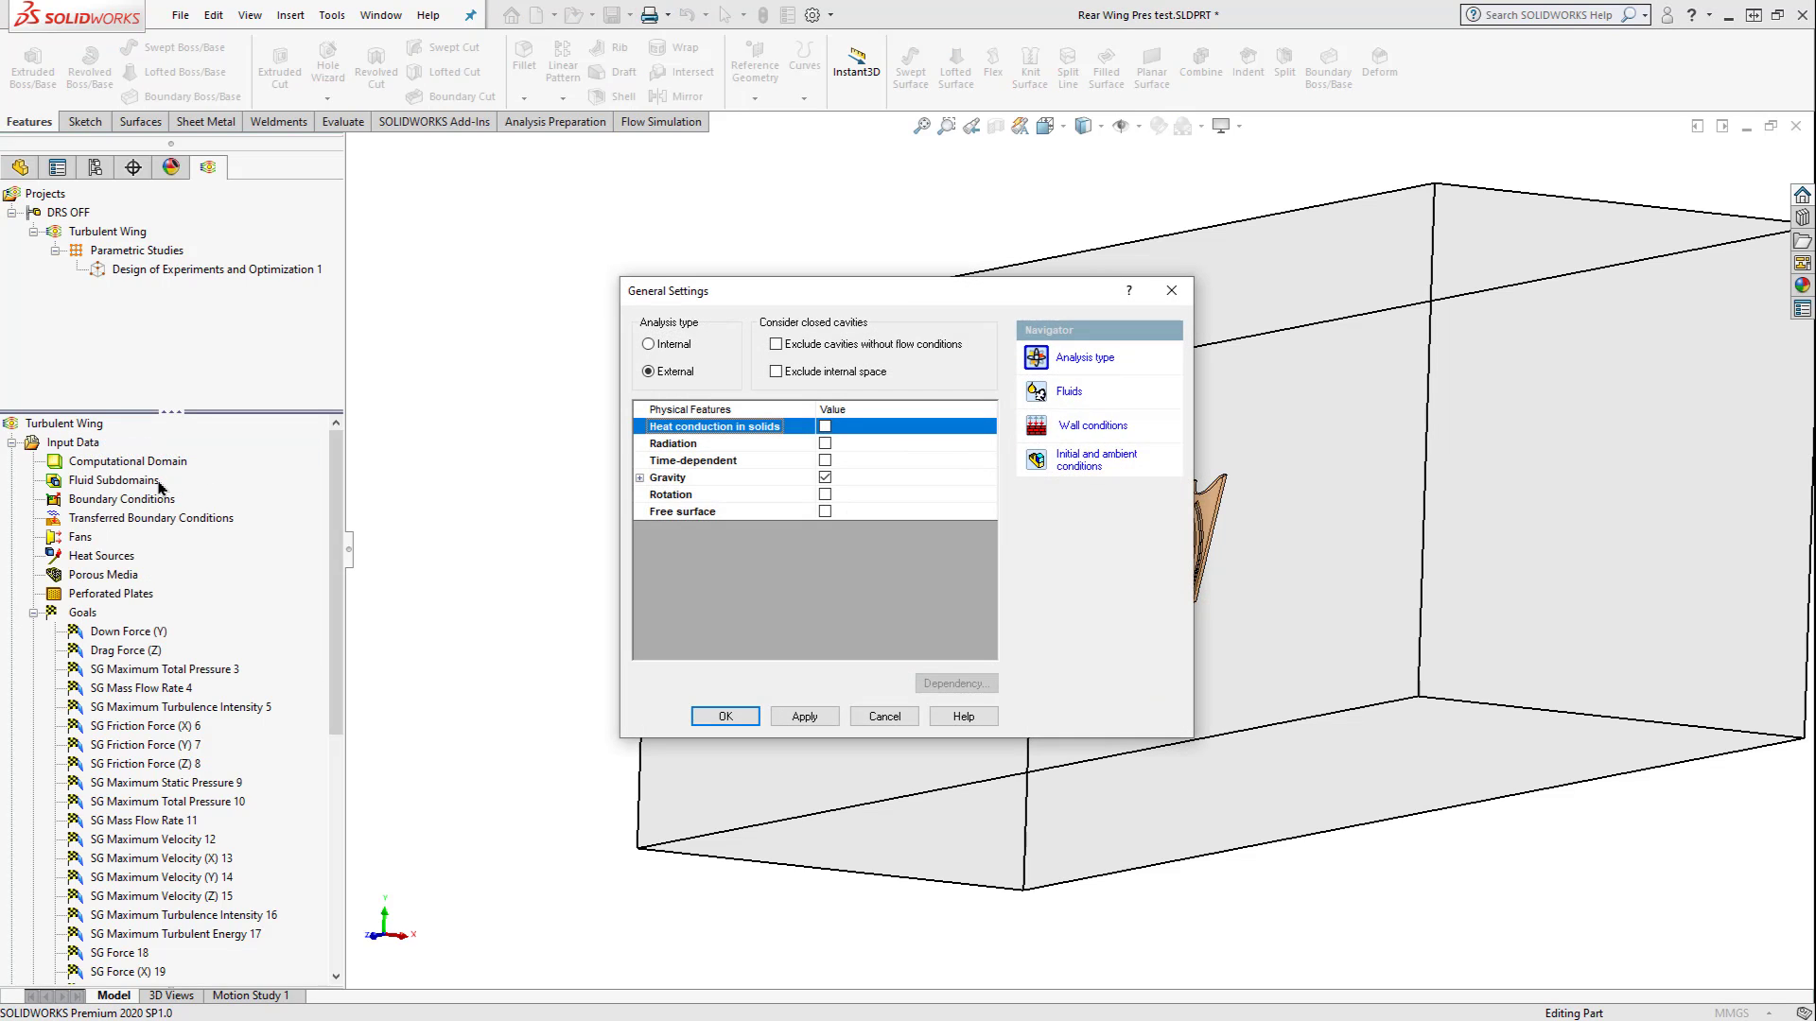
{"action": "left_click", "coordinate": [1076, 459]}
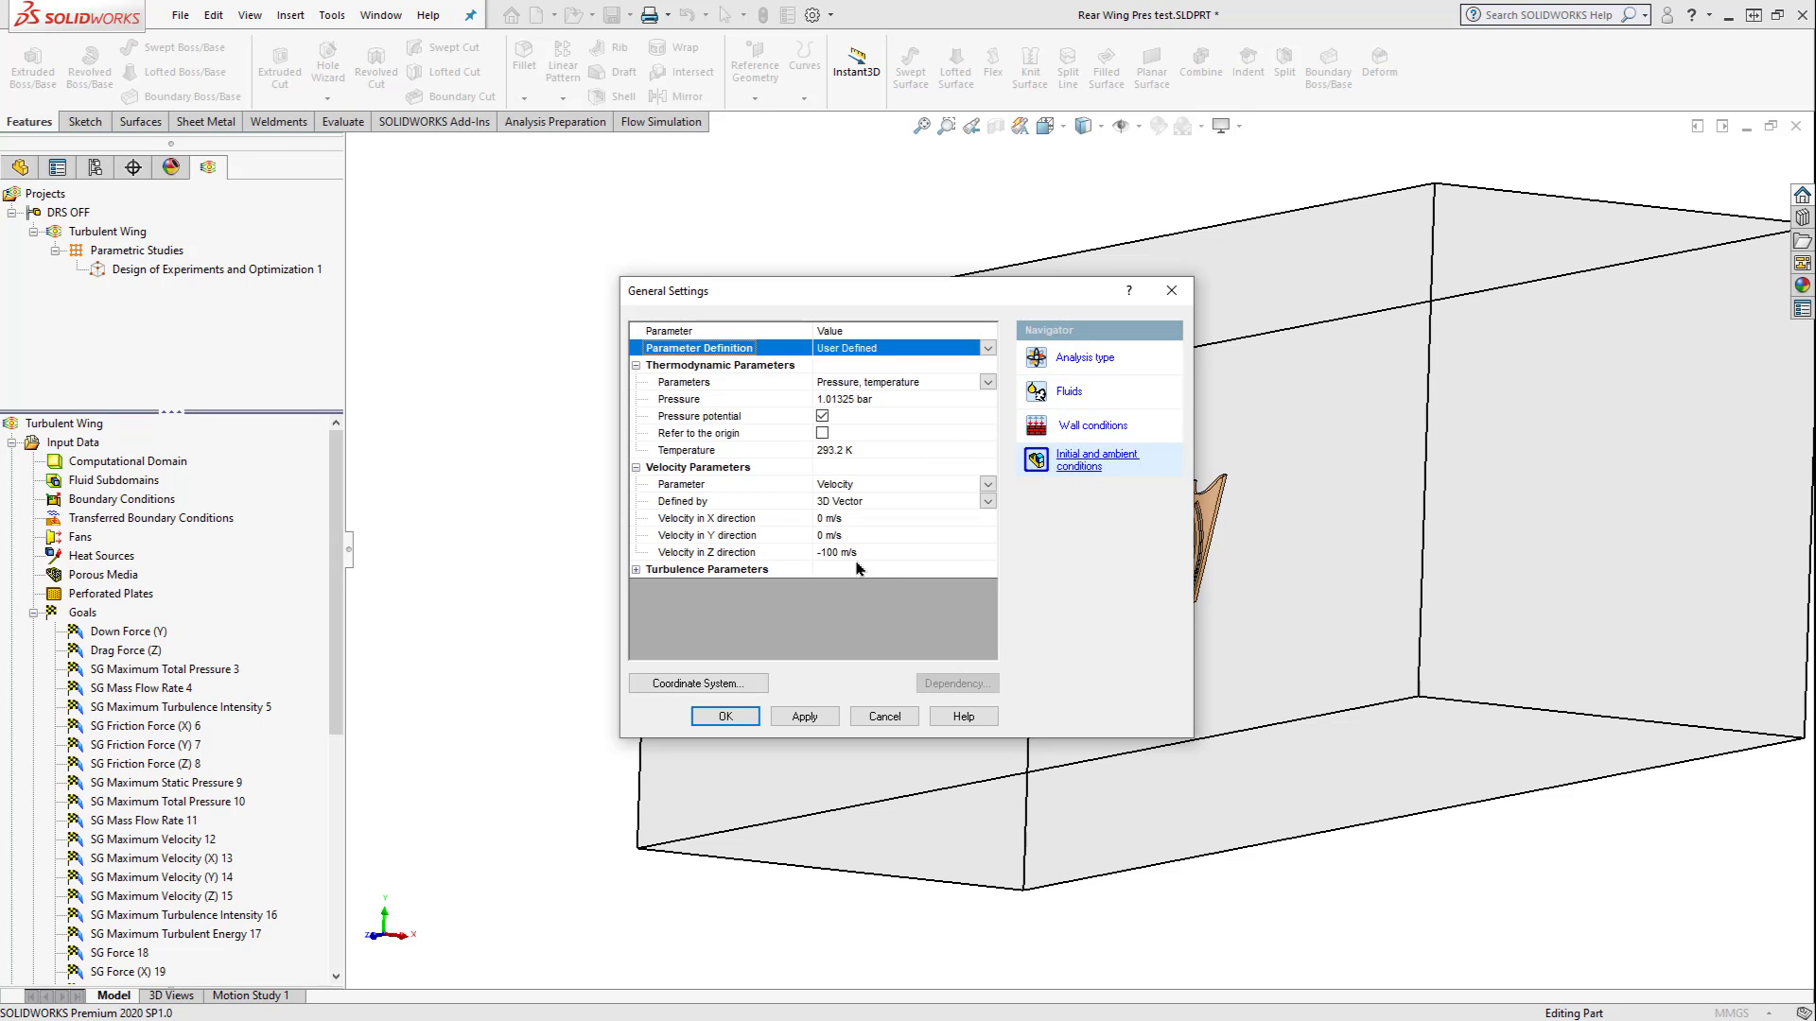
{"action": "left_click", "coordinate": [749, 718]}
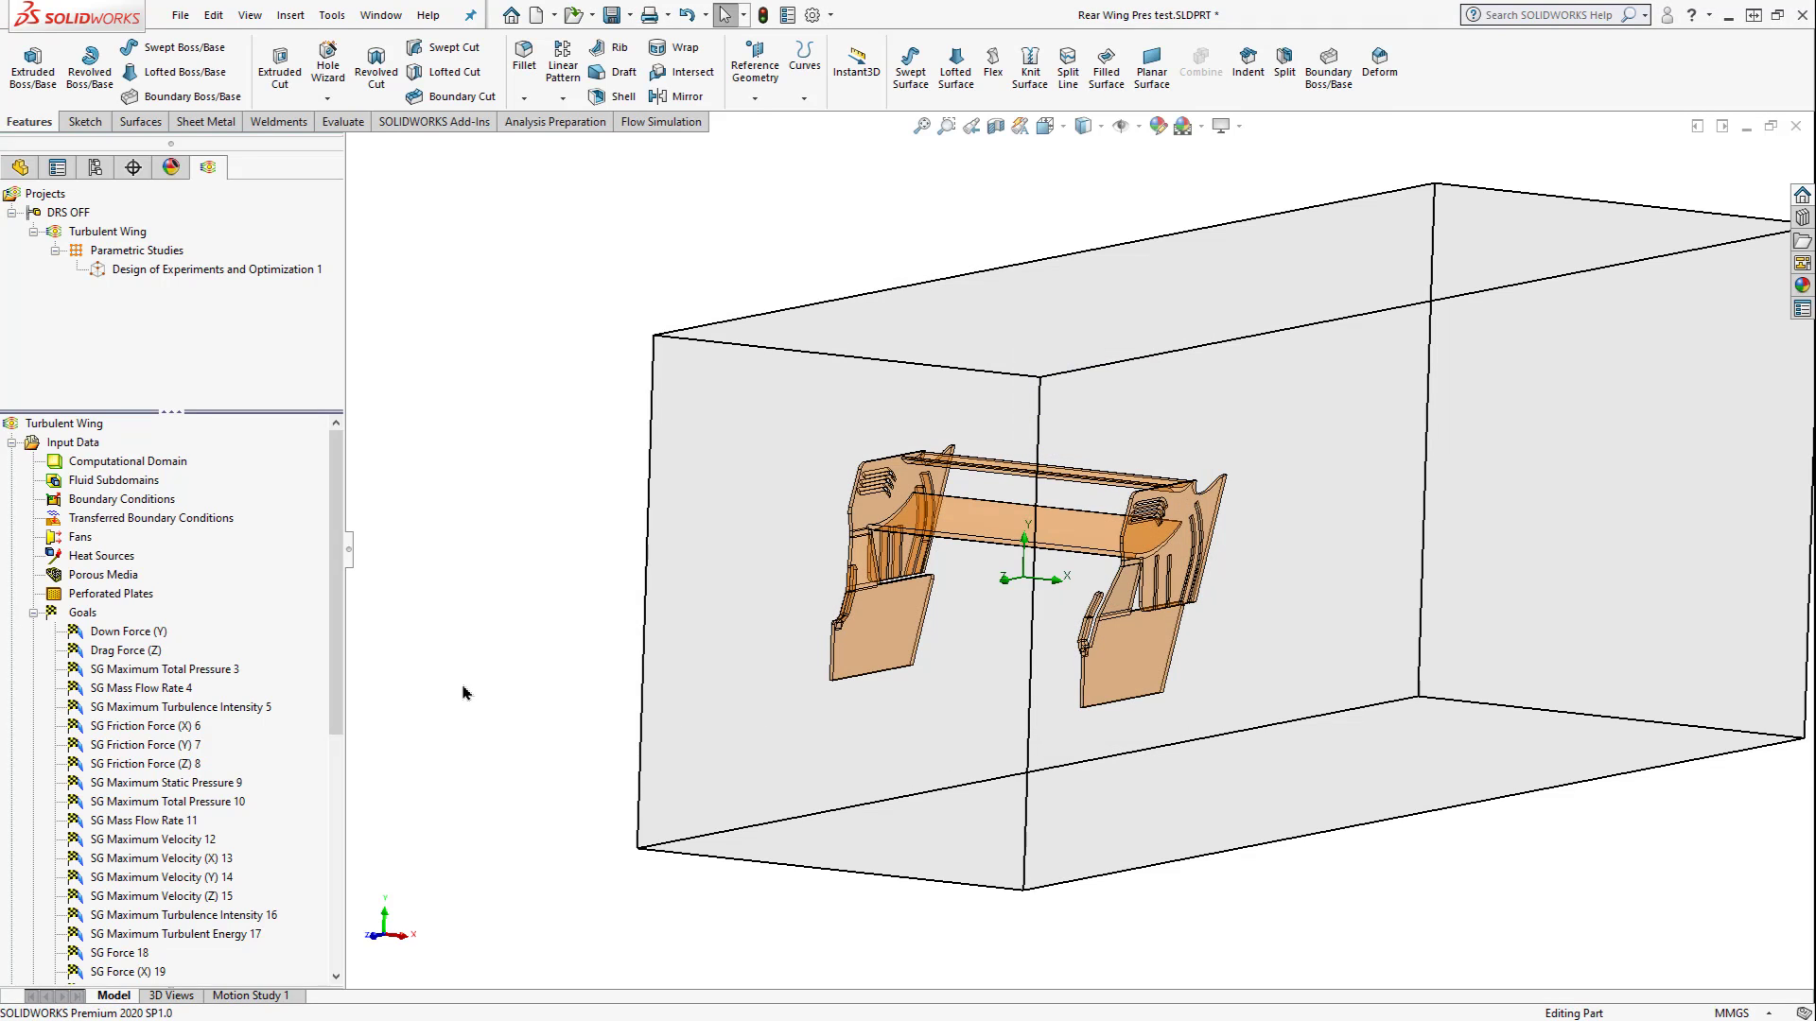
Step: Examine which wing surfaces the total pressure, X force, friction force, Drag Force (Z) and Down Force (Y) goals are assigned to
{"action": "scroll", "coordinate": [140, 641], "scroll_direction": "down", "scroll_amount": 2}
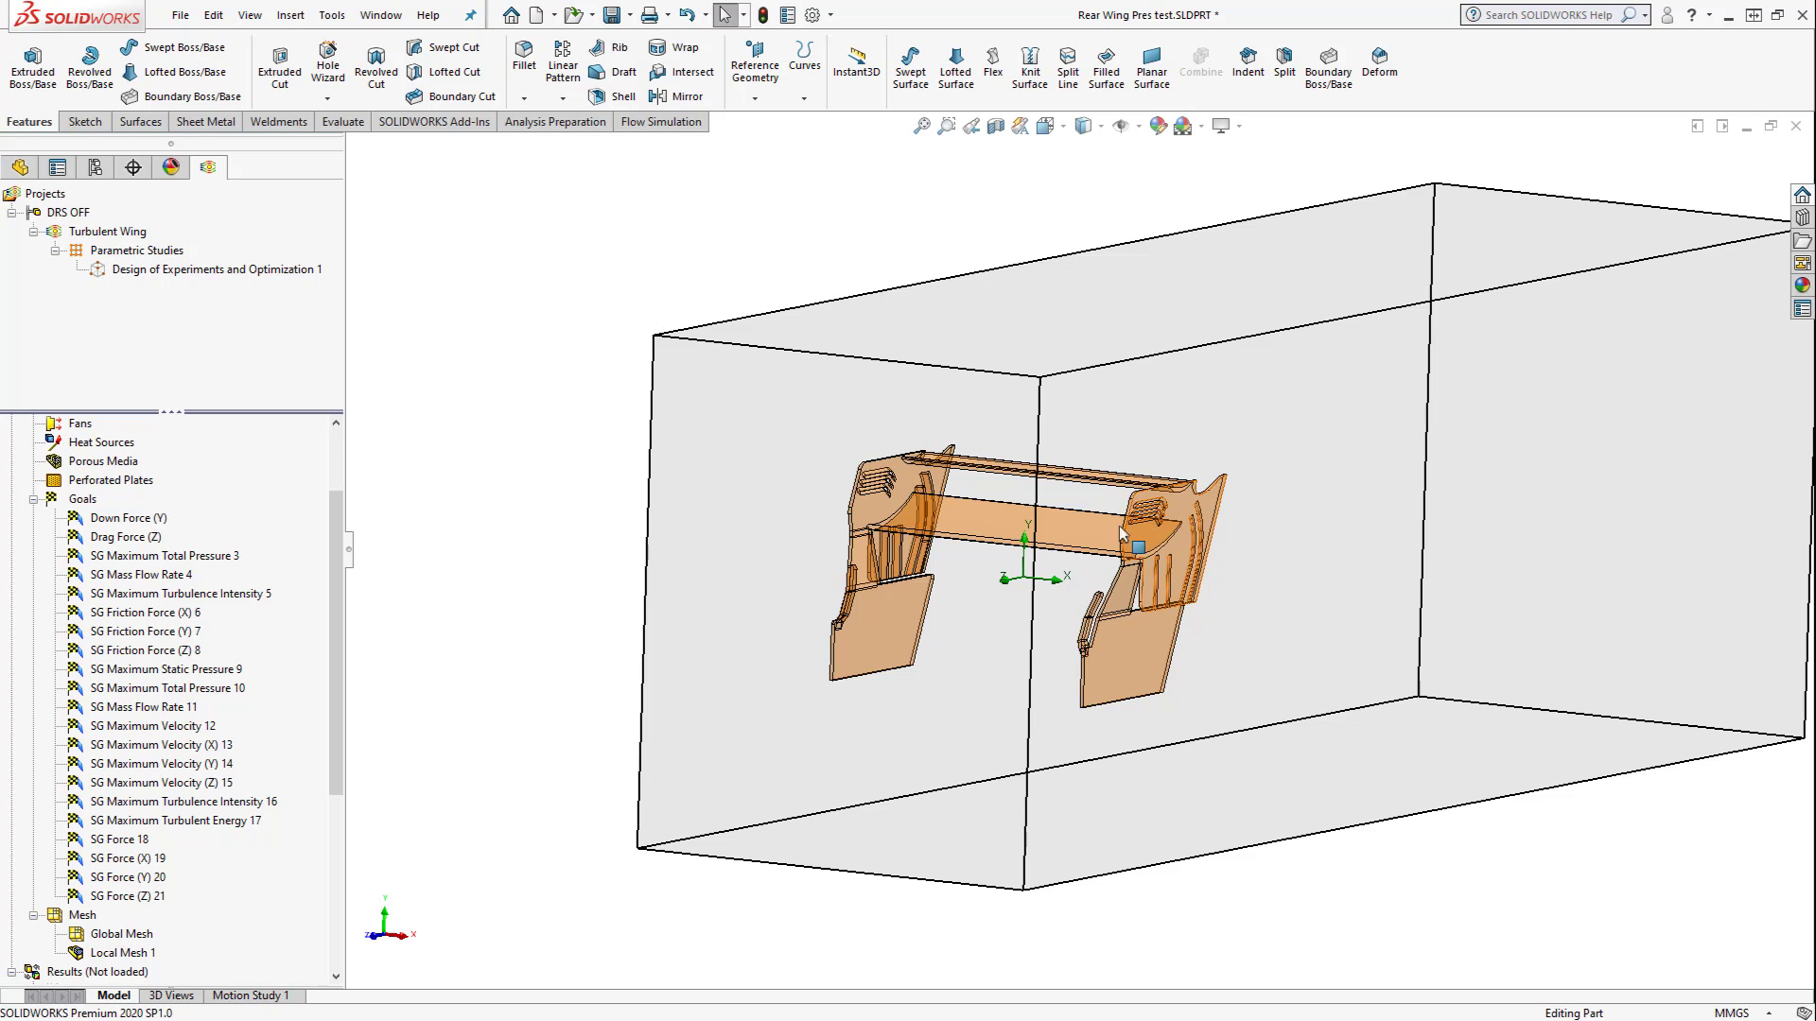
{"action": "left_click", "coordinate": [134, 690]}
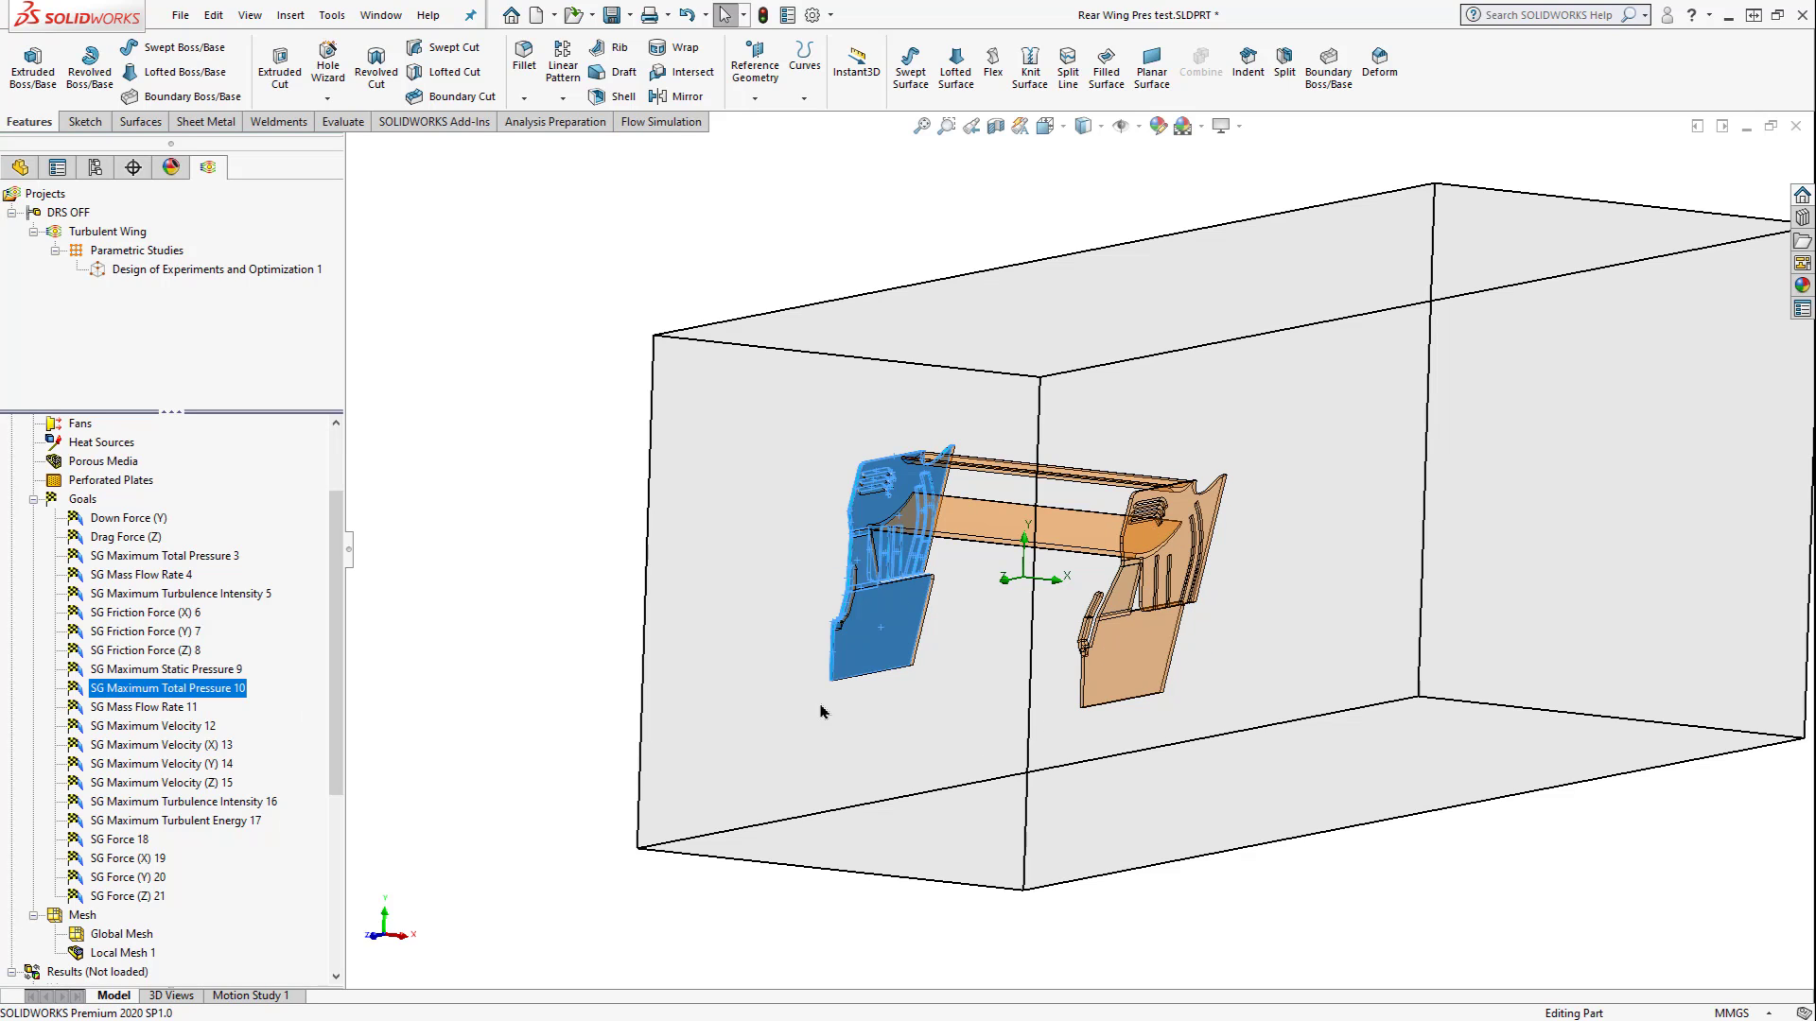
{"action": "left_click", "coordinate": [107, 863]}
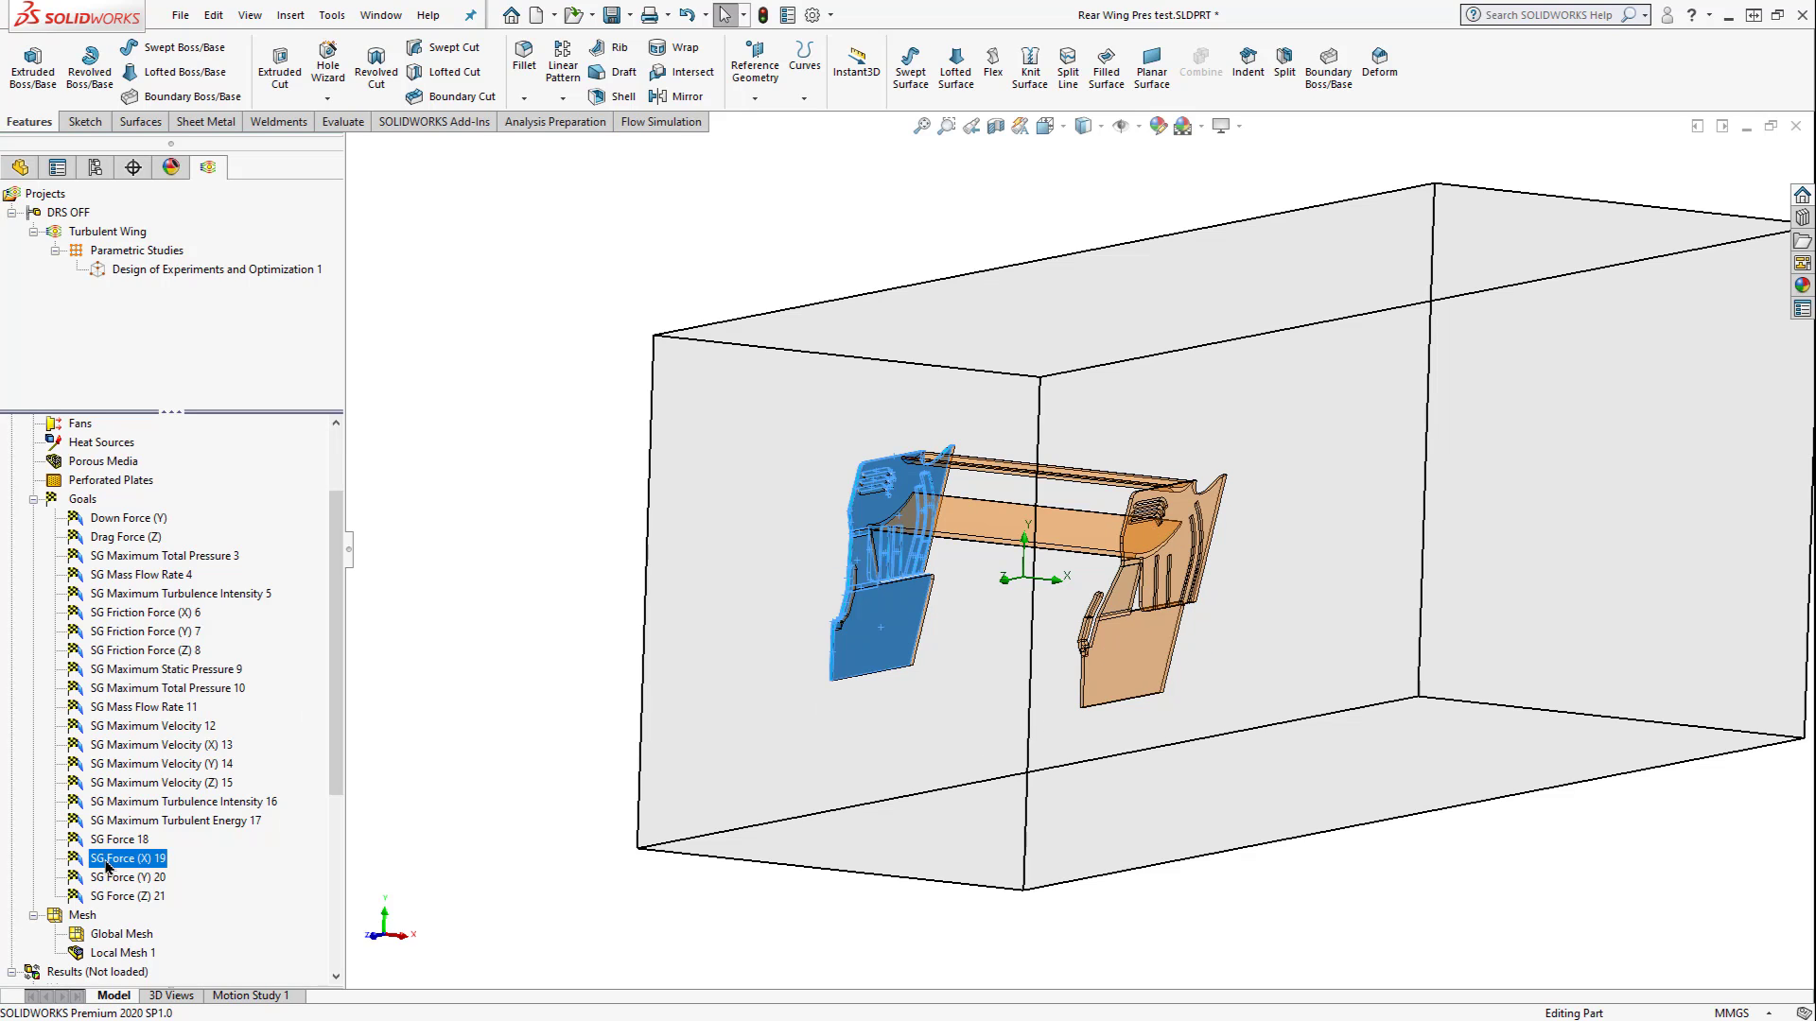
{"action": "left_click", "coordinate": [140, 616]}
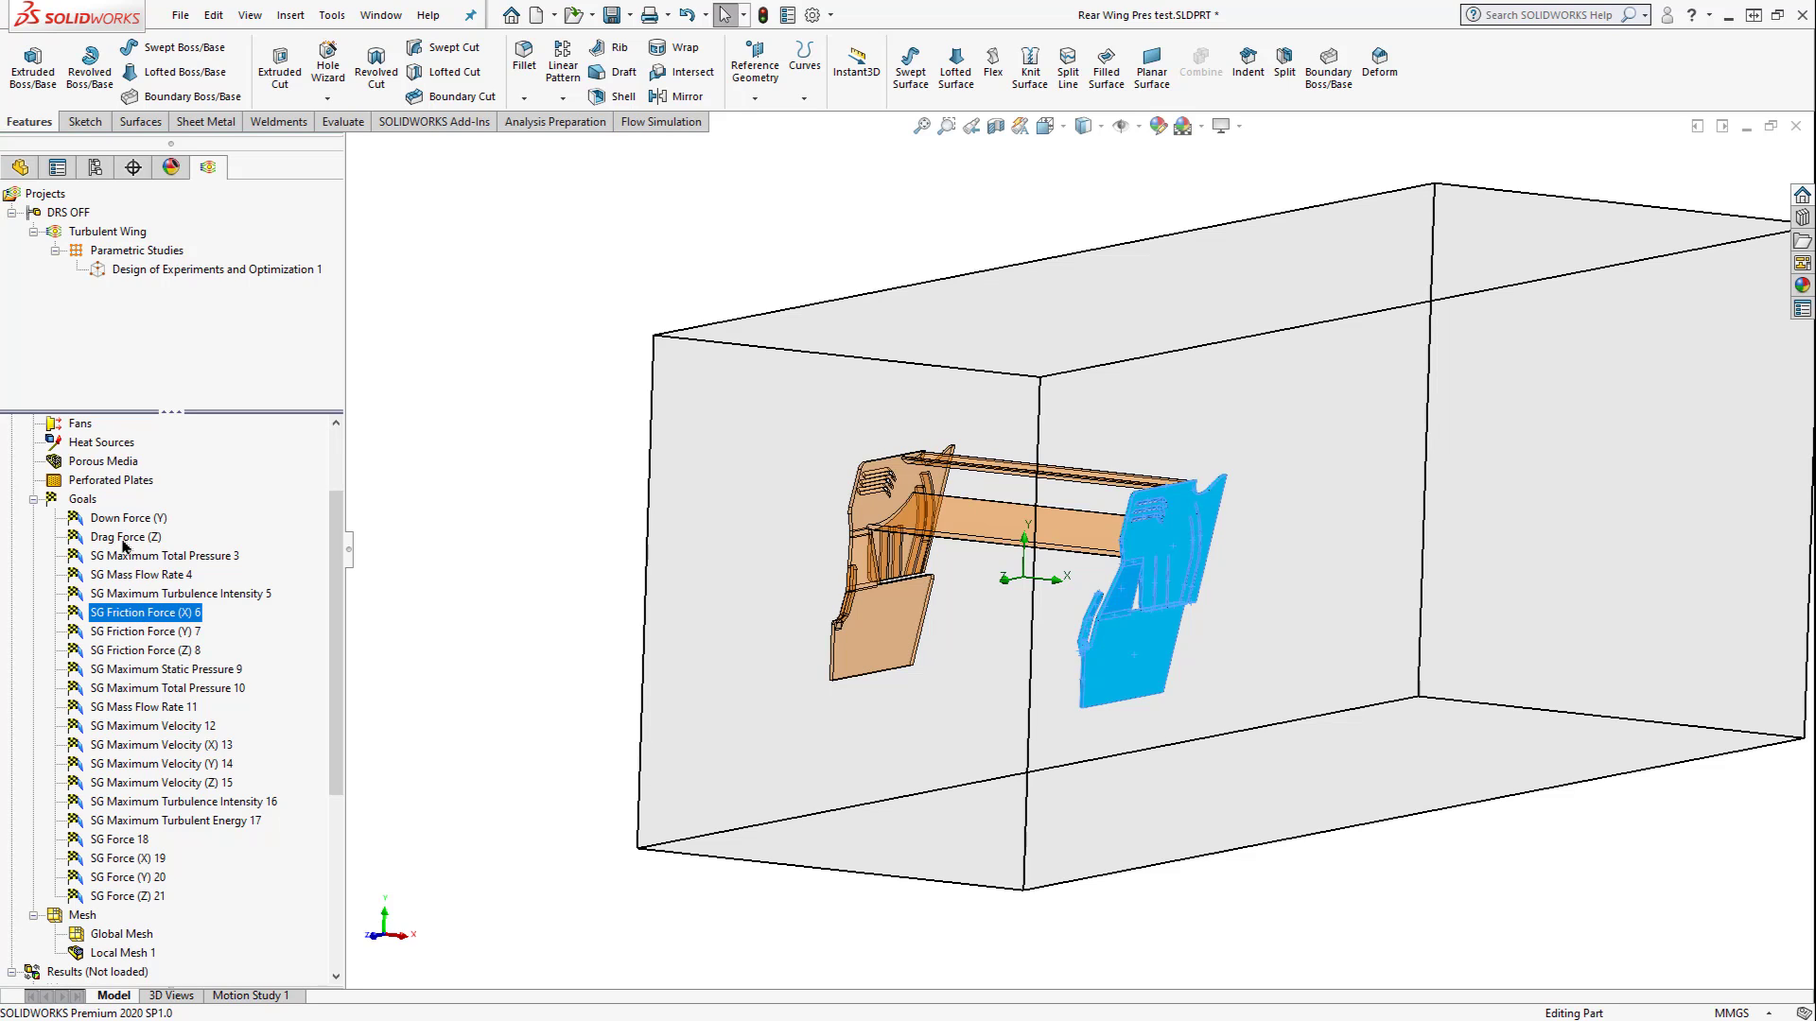
{"action": "left_click", "coordinate": [124, 537]}
{"action": "left_click", "coordinate": [121, 520]}
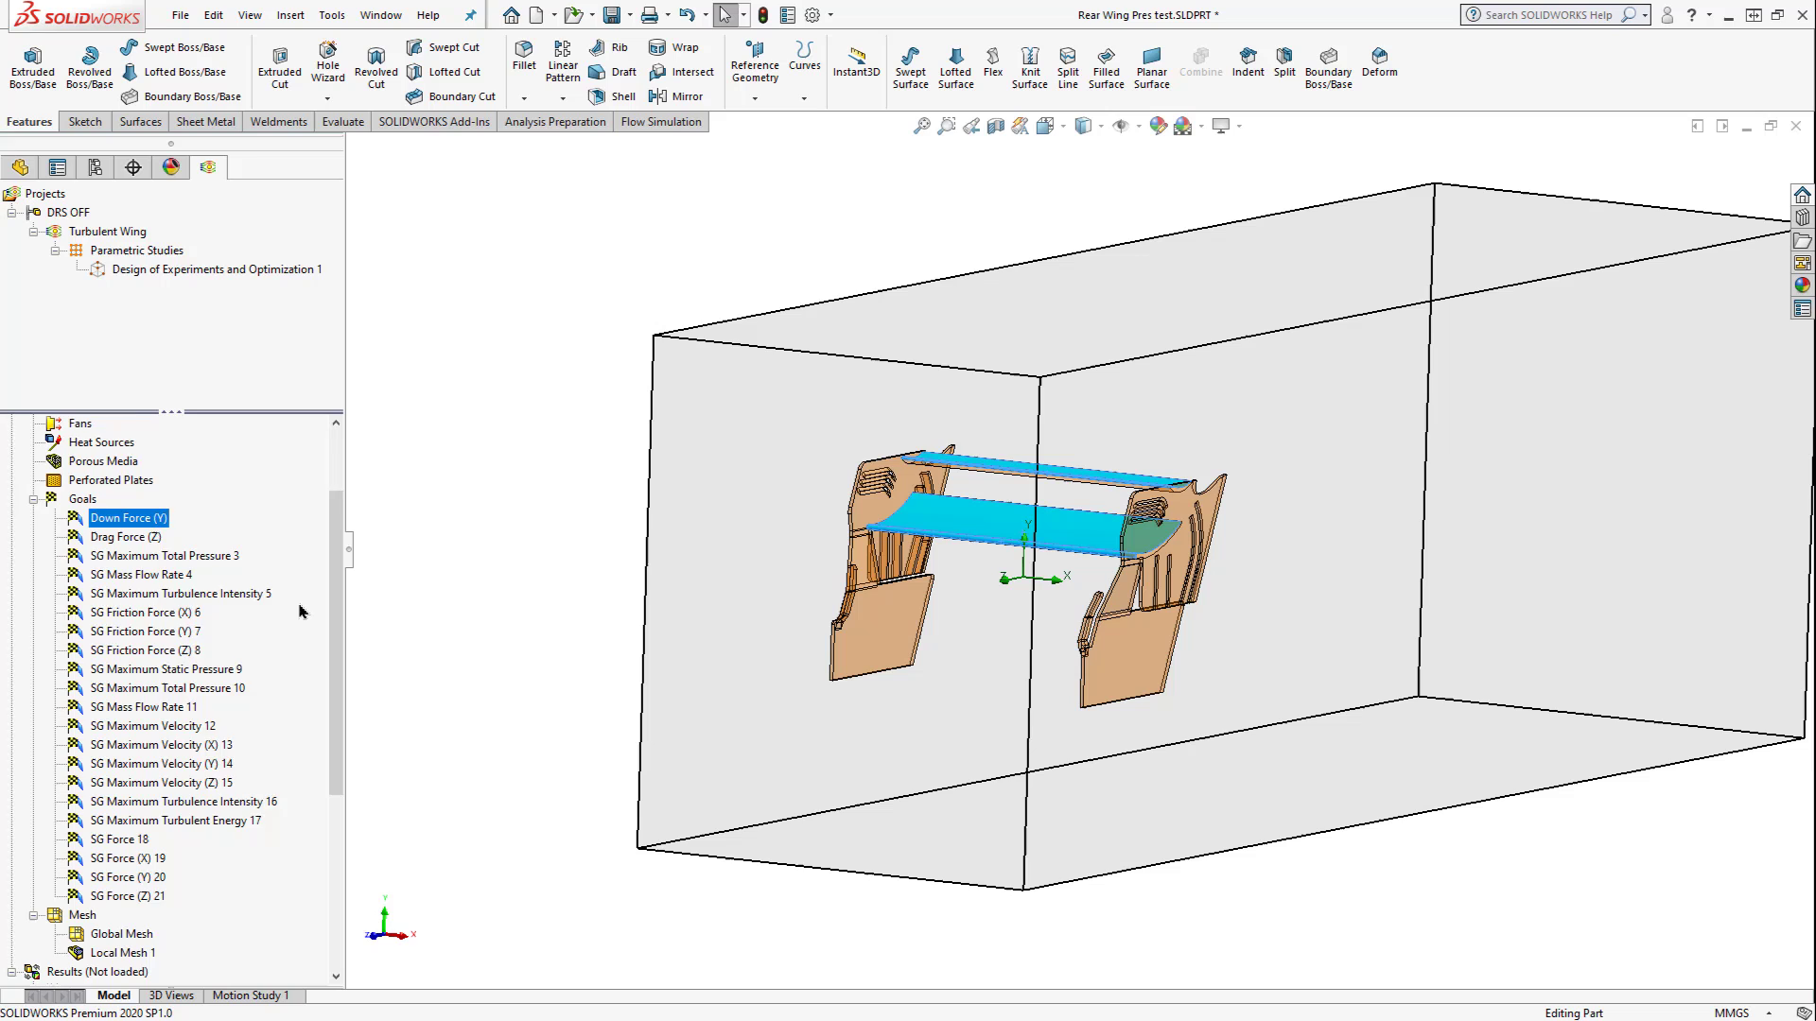
Step: Run the Turbulent Wing project as a new calculation on this computer using all cores
{"action": "scroll", "coordinate": [298, 611], "scroll_direction": "up", "scroll_amount": 2}
{"action": "left_click", "coordinate": [81, 424]}
{"action": "right_click", "coordinate": [79, 422]}
{"action": "left_click", "coordinate": [91, 439]}
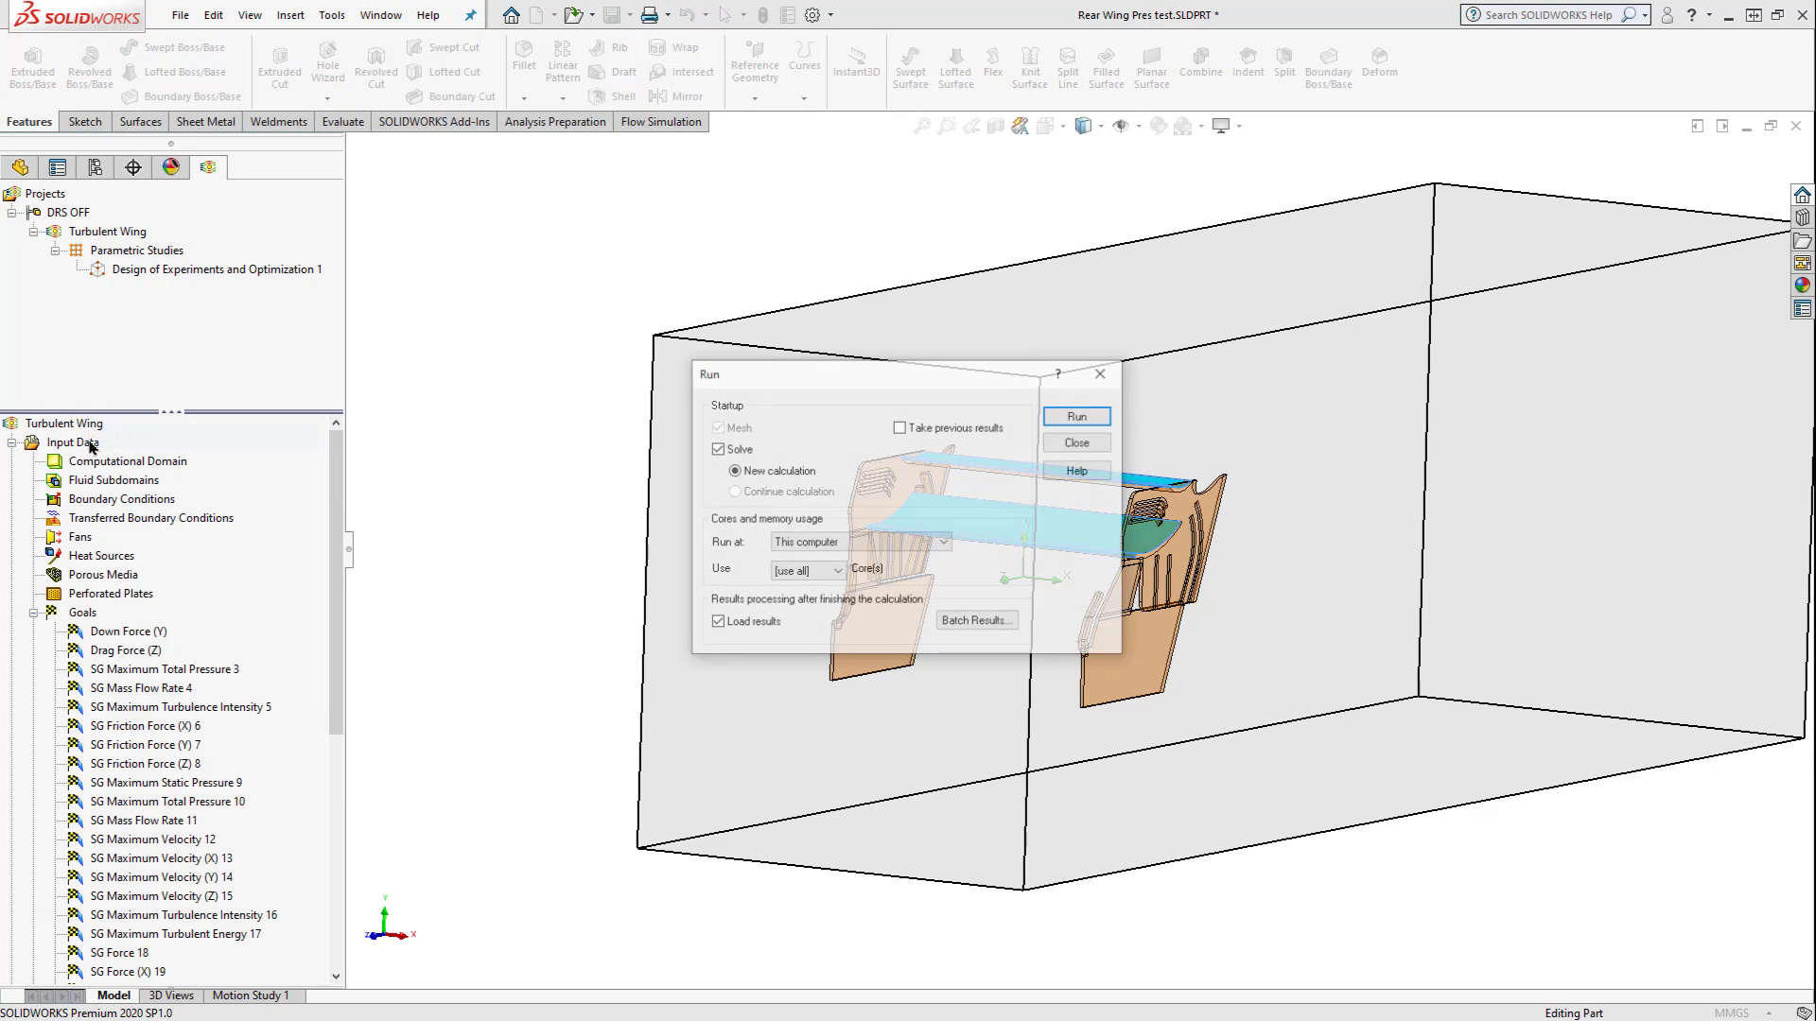
{"action": "left_click", "coordinate": [1062, 419]}
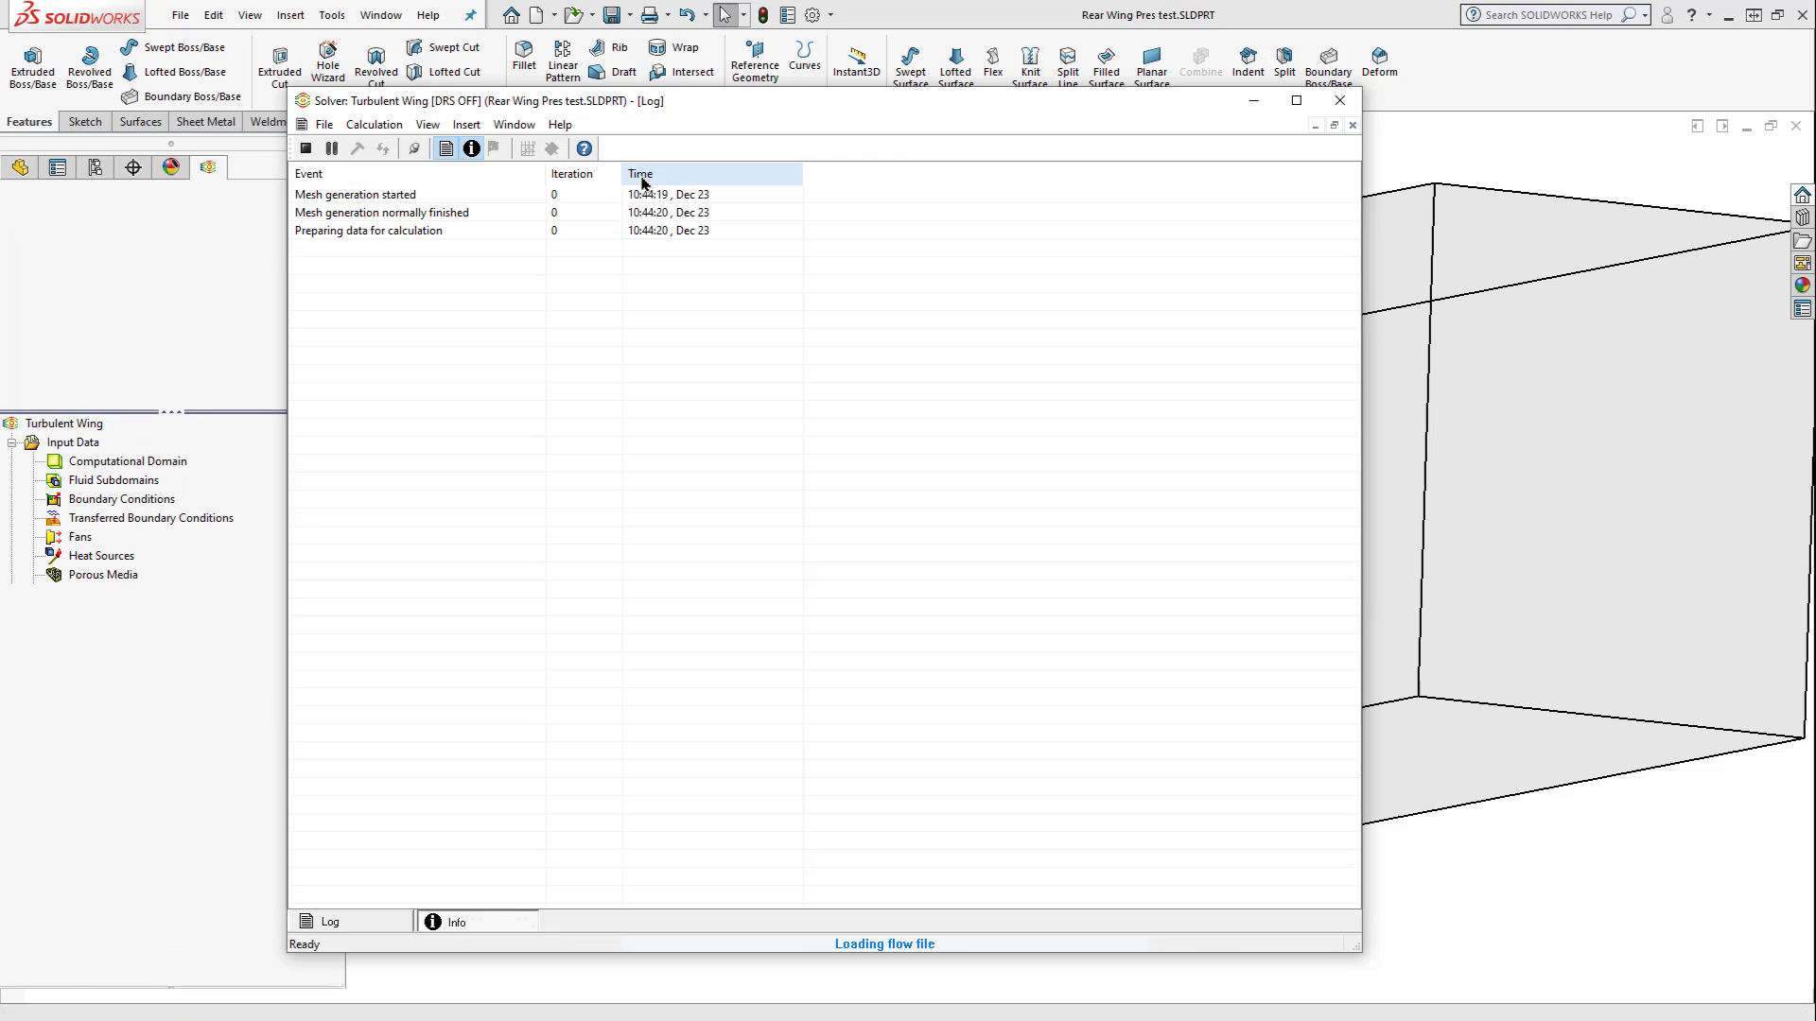
Step: Show the list of goals in the solver and insert a goal plot containing all goals
{"action": "left_click", "coordinate": [493, 149]}
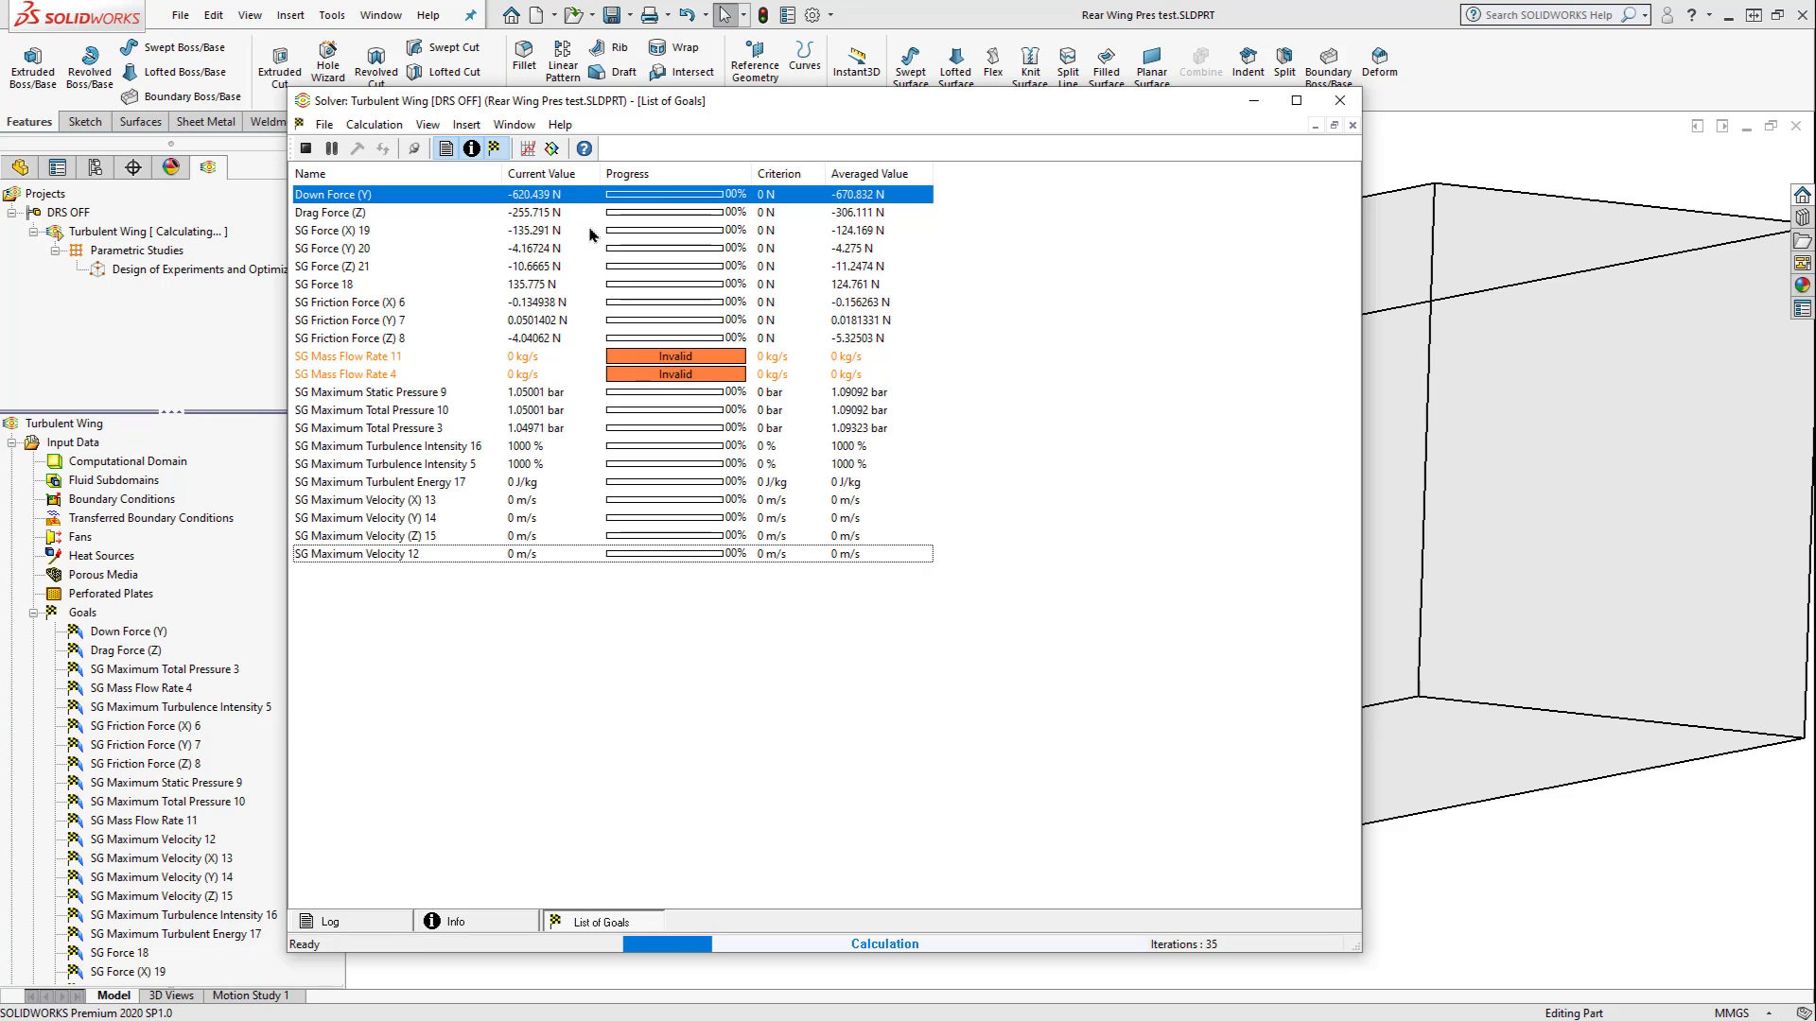
{"action": "left_click", "coordinate": [525, 150]}
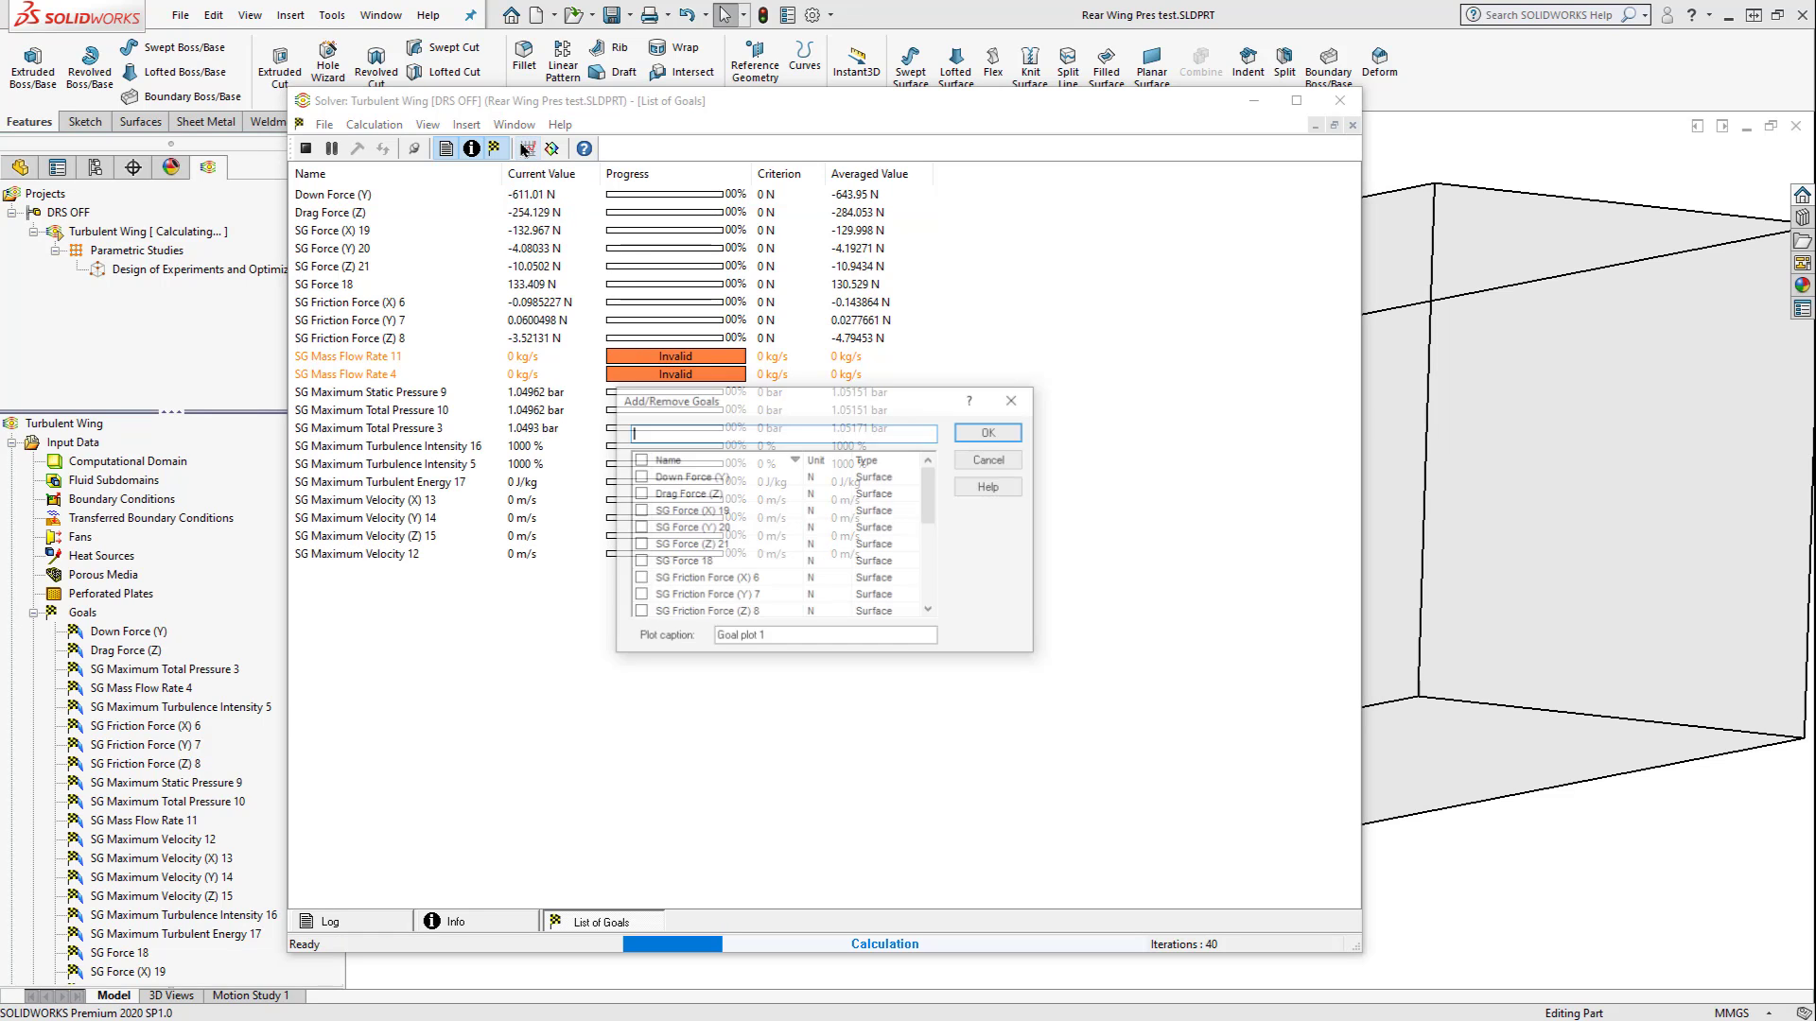
{"action": "left_click", "coordinate": [639, 461]}
{"action": "left_click", "coordinate": [990, 432]}
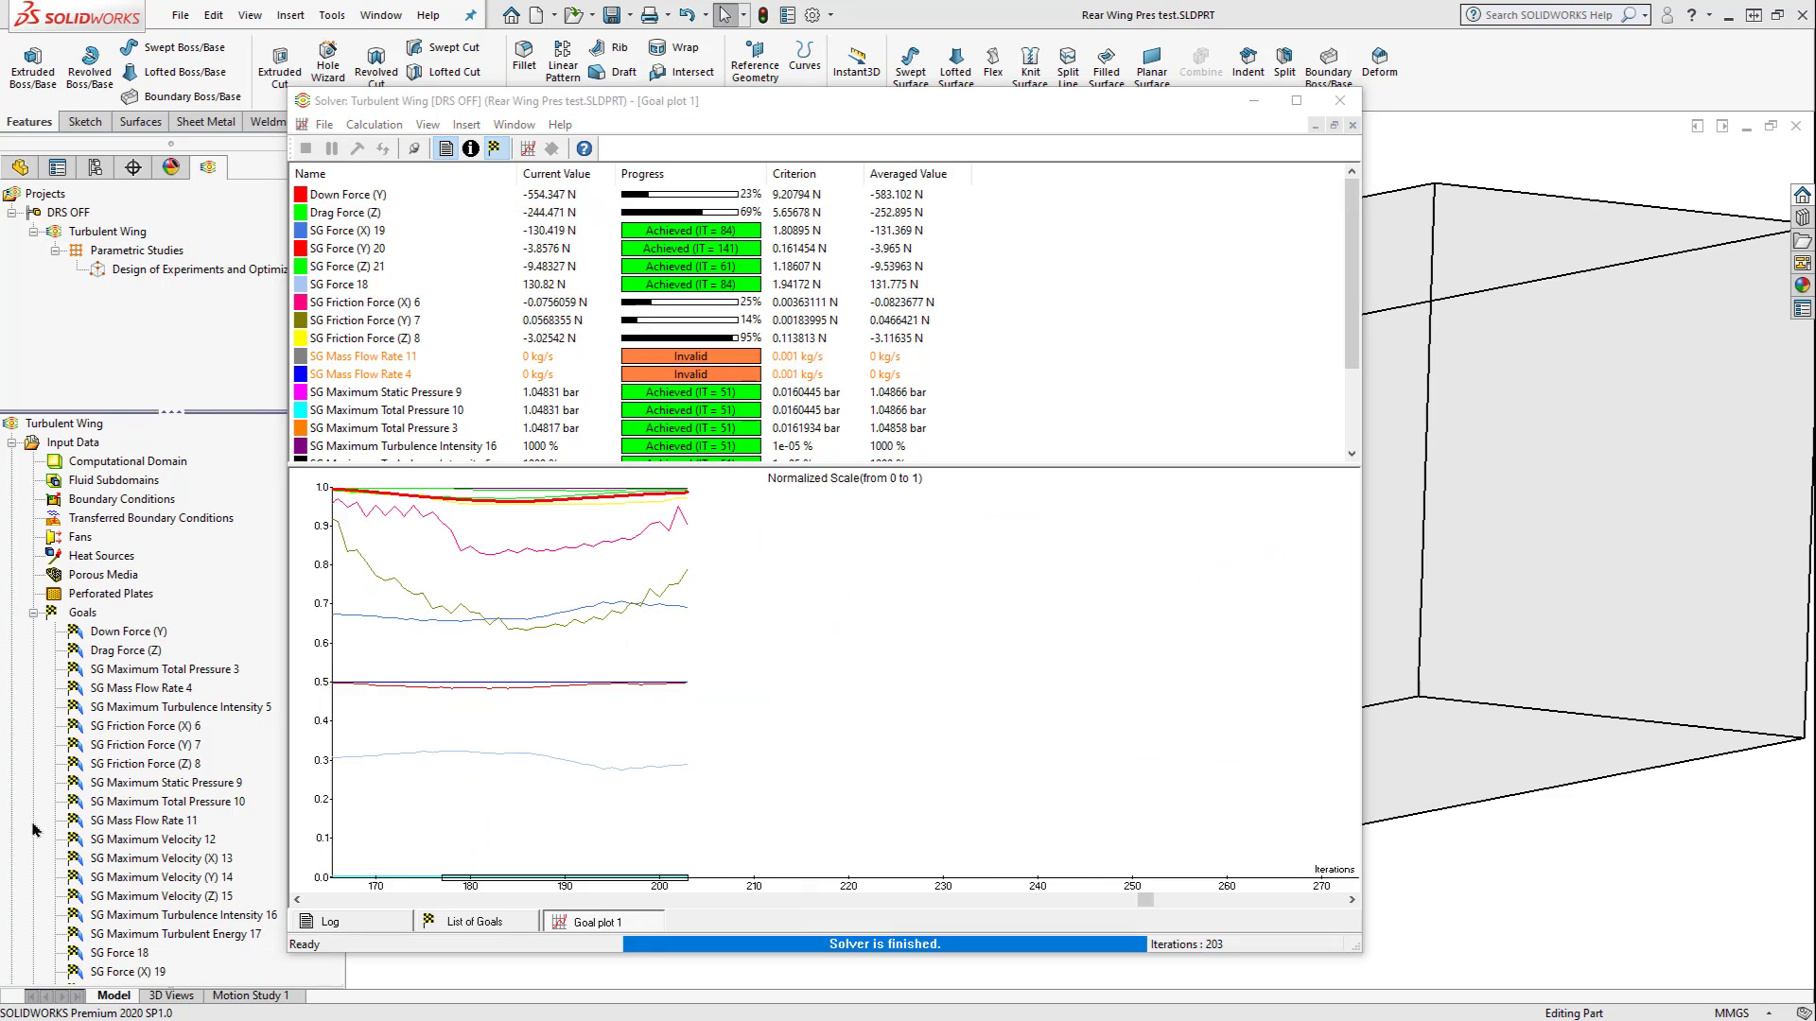
Step: Check the iteration count and last iteration time in the solver information, and return to the goal plot
{"action": "left_click", "coordinate": [471, 150]}
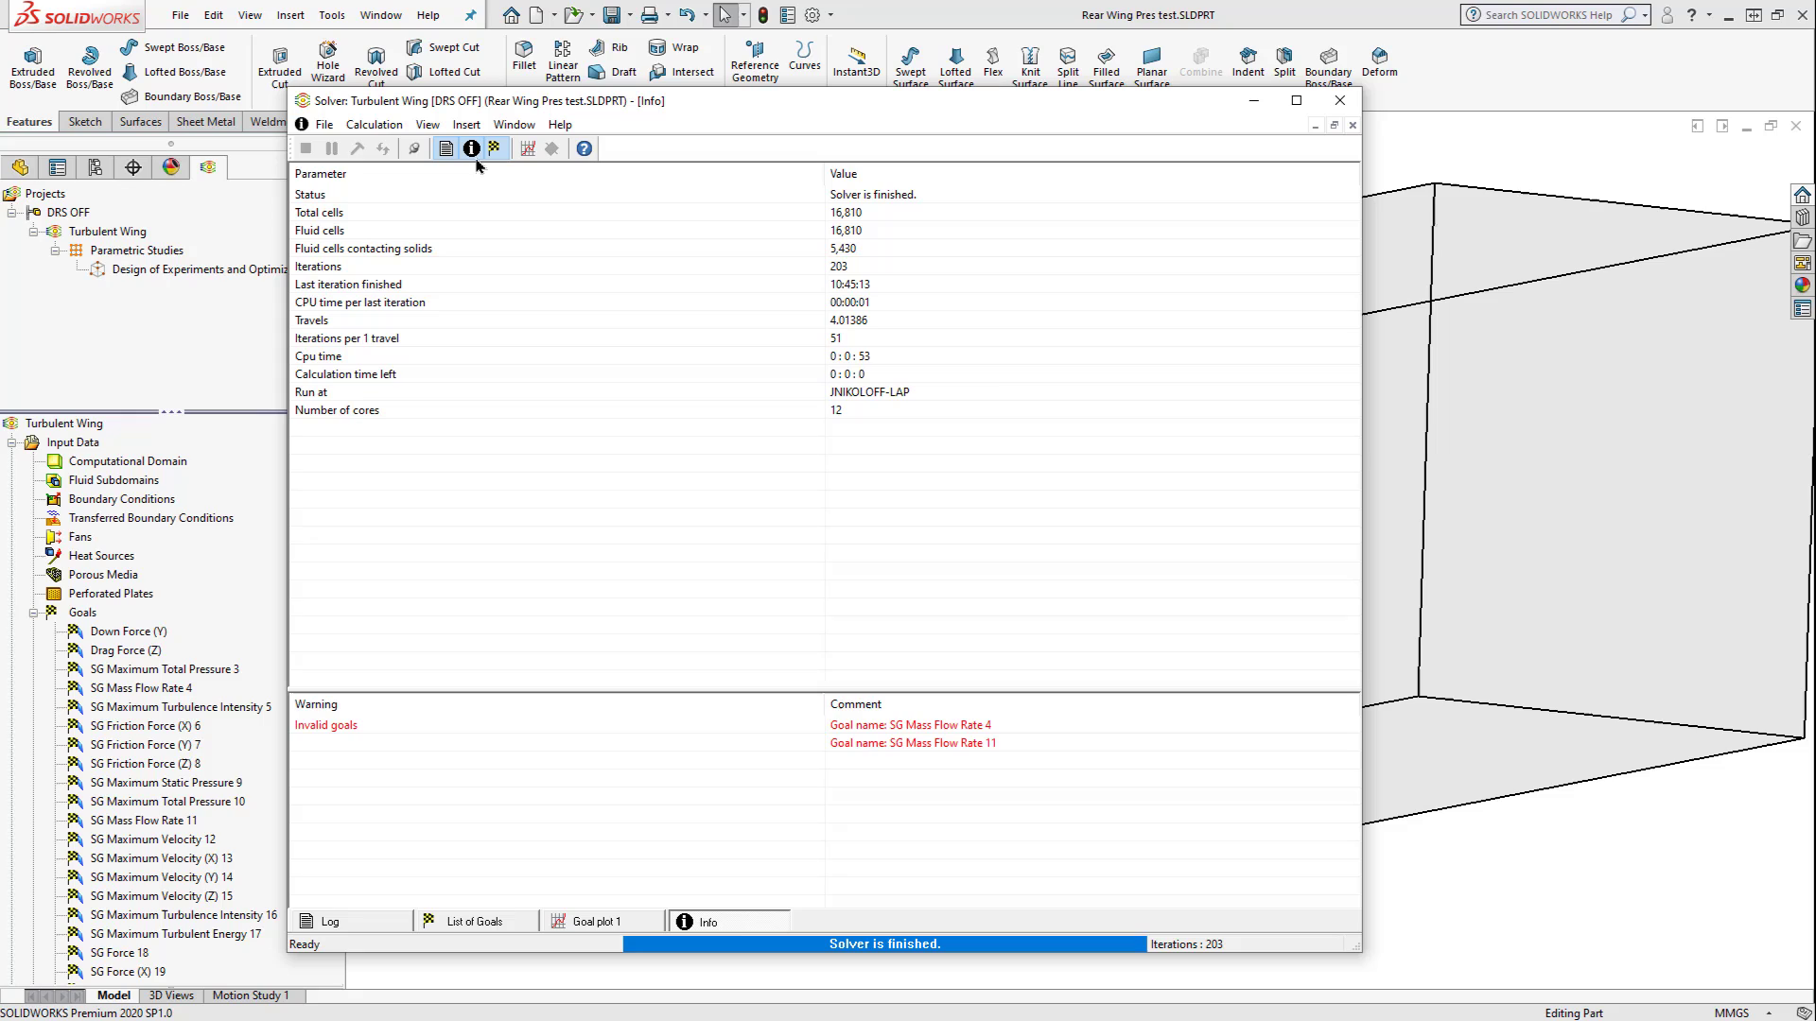
{"action": "left_click", "coordinate": [864, 273]}
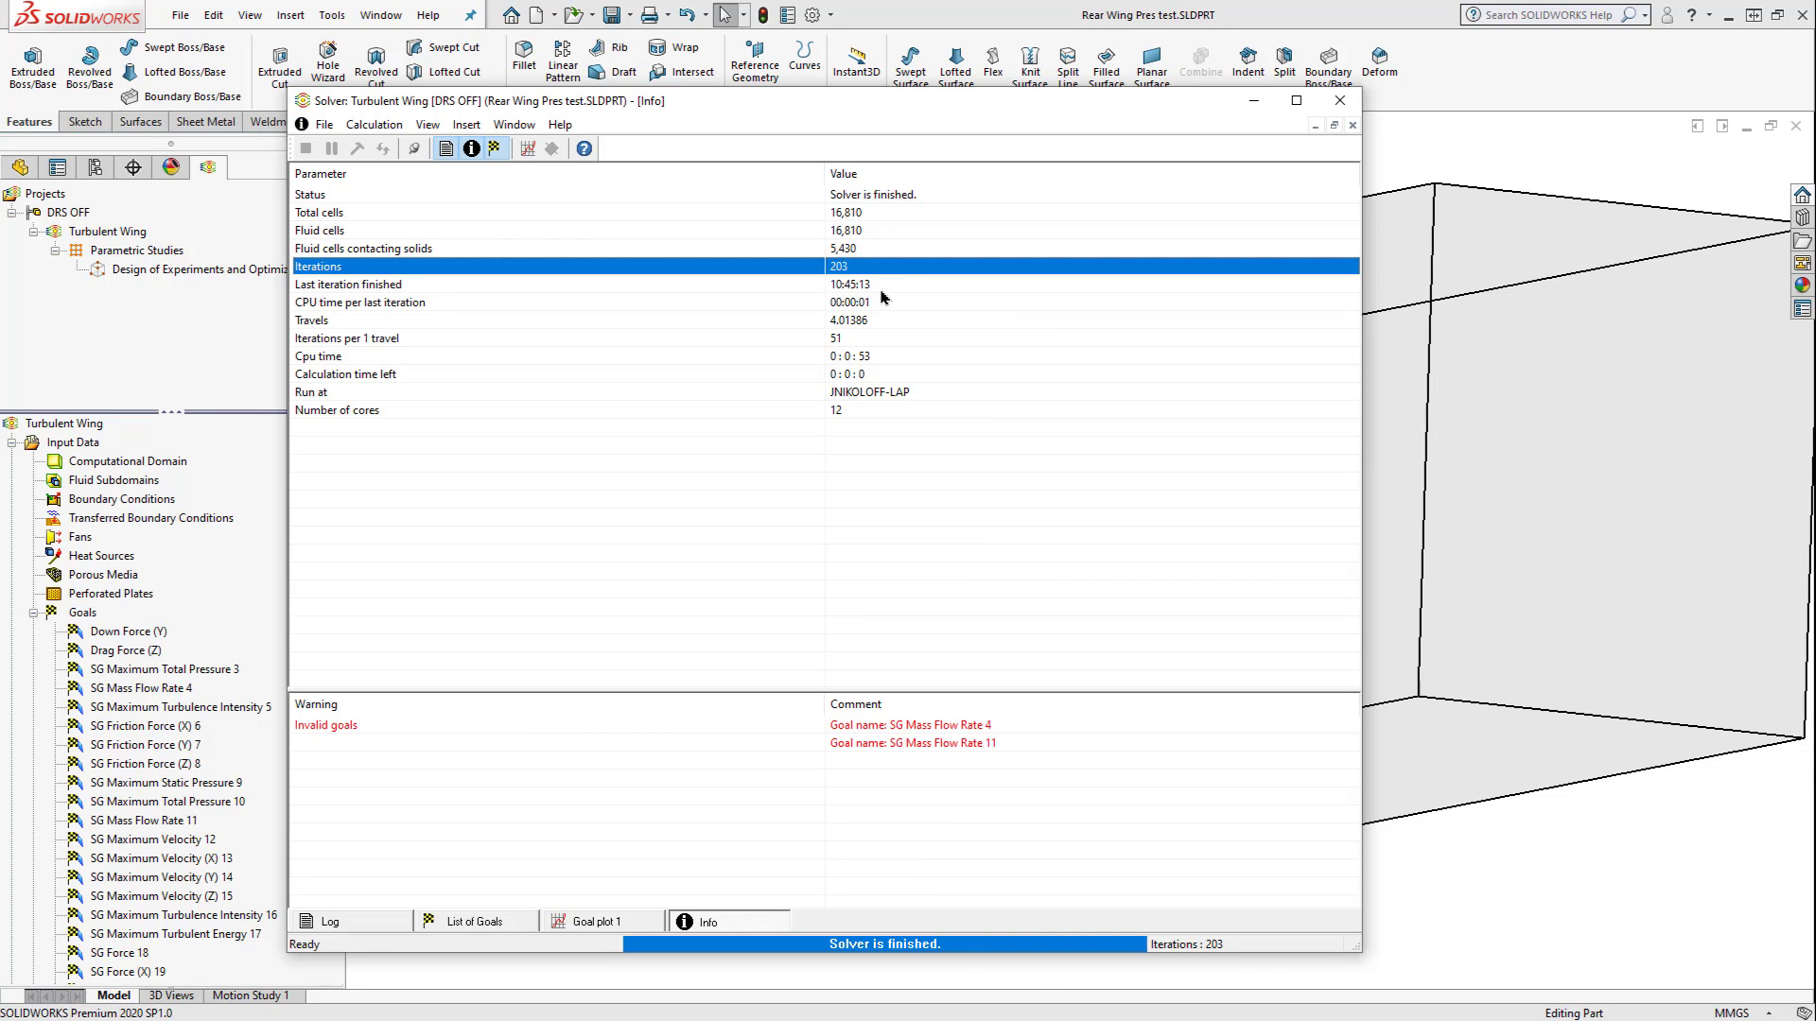
{"action": "left_click", "coordinate": [886, 286]}
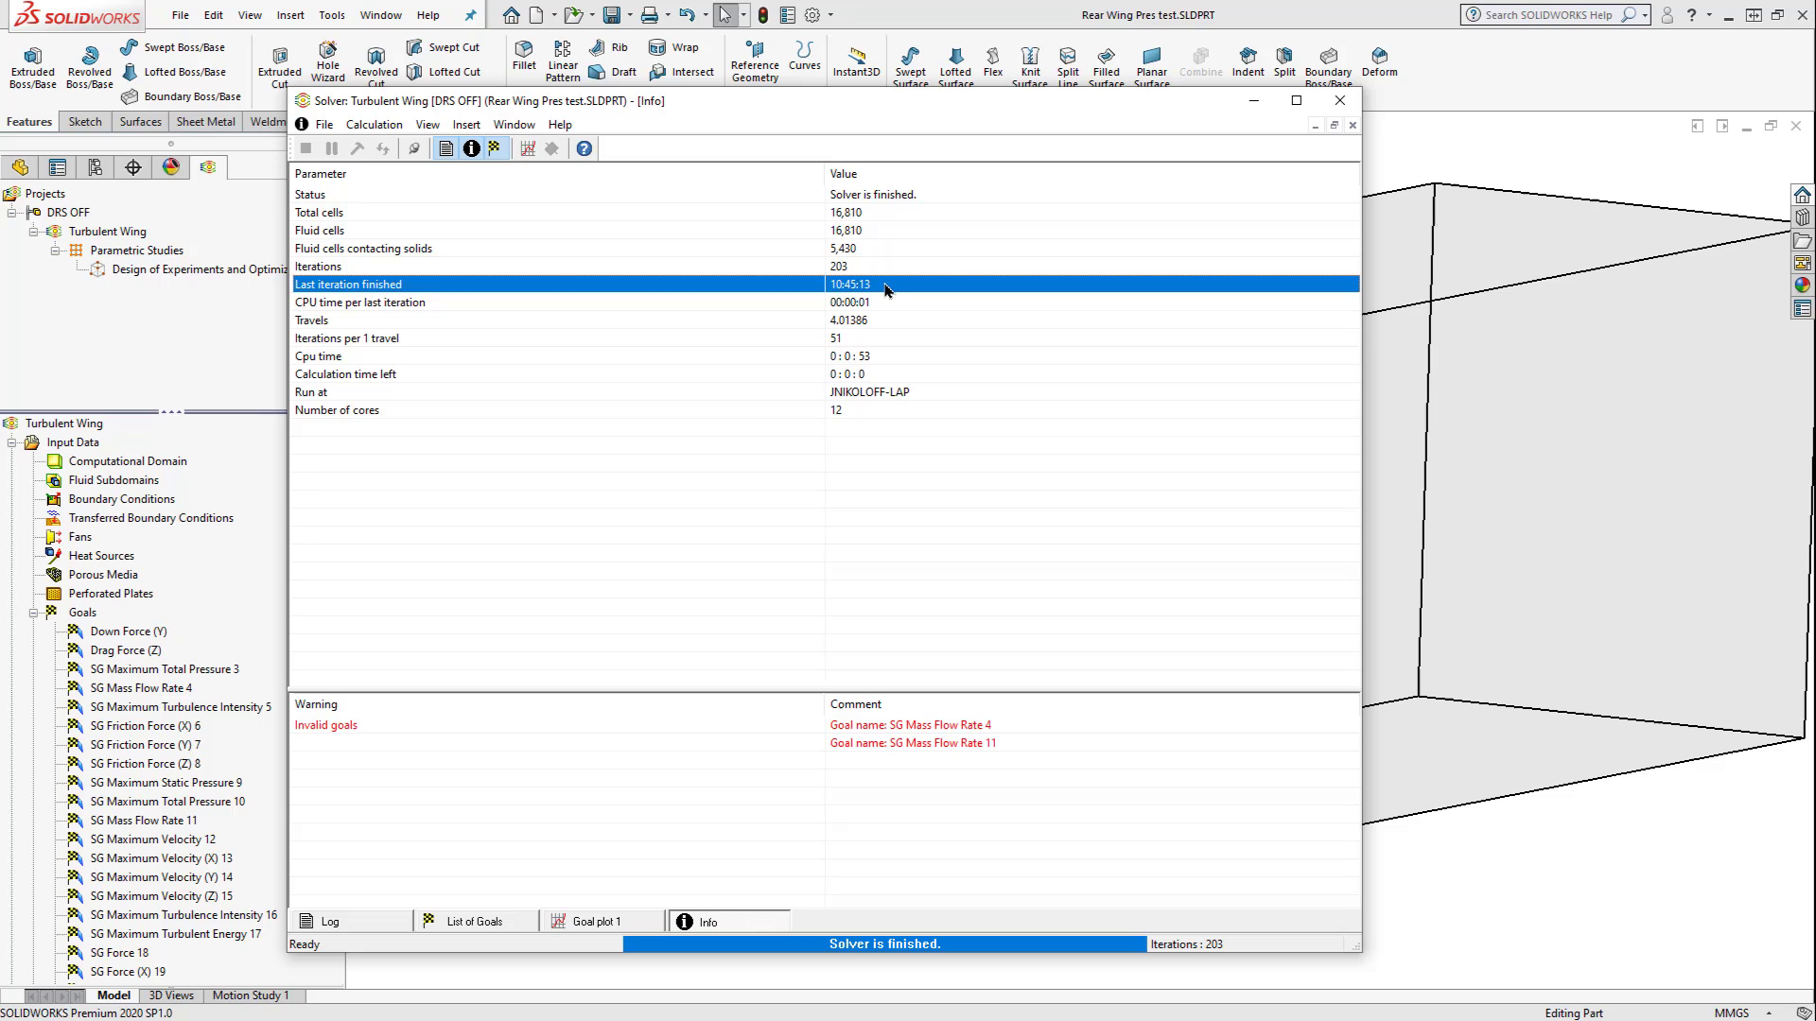
{"action": "left_click", "coordinate": [474, 150]}
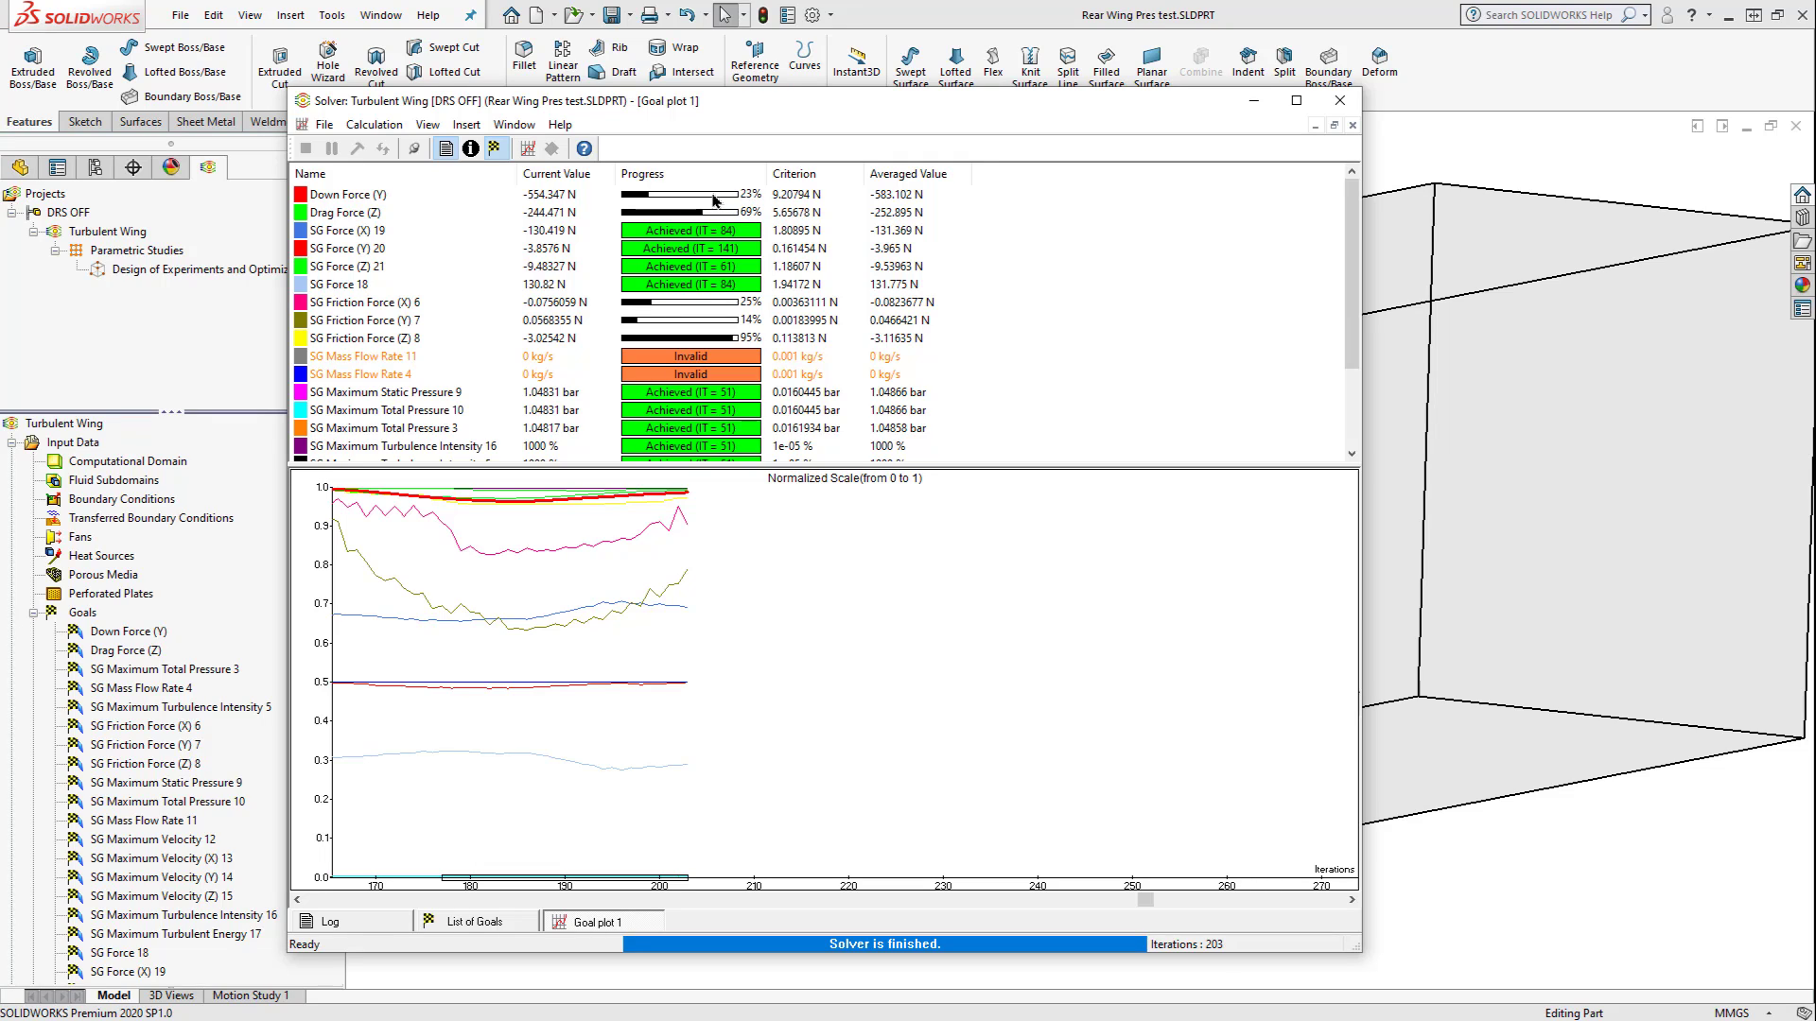
Step: Examine the Down Force (Y), Drag Force (Z) and SG Friction Force X, Y and Z curves across earlier iterations in the goal plot
{"action": "left_click", "coordinate": [351, 195]}
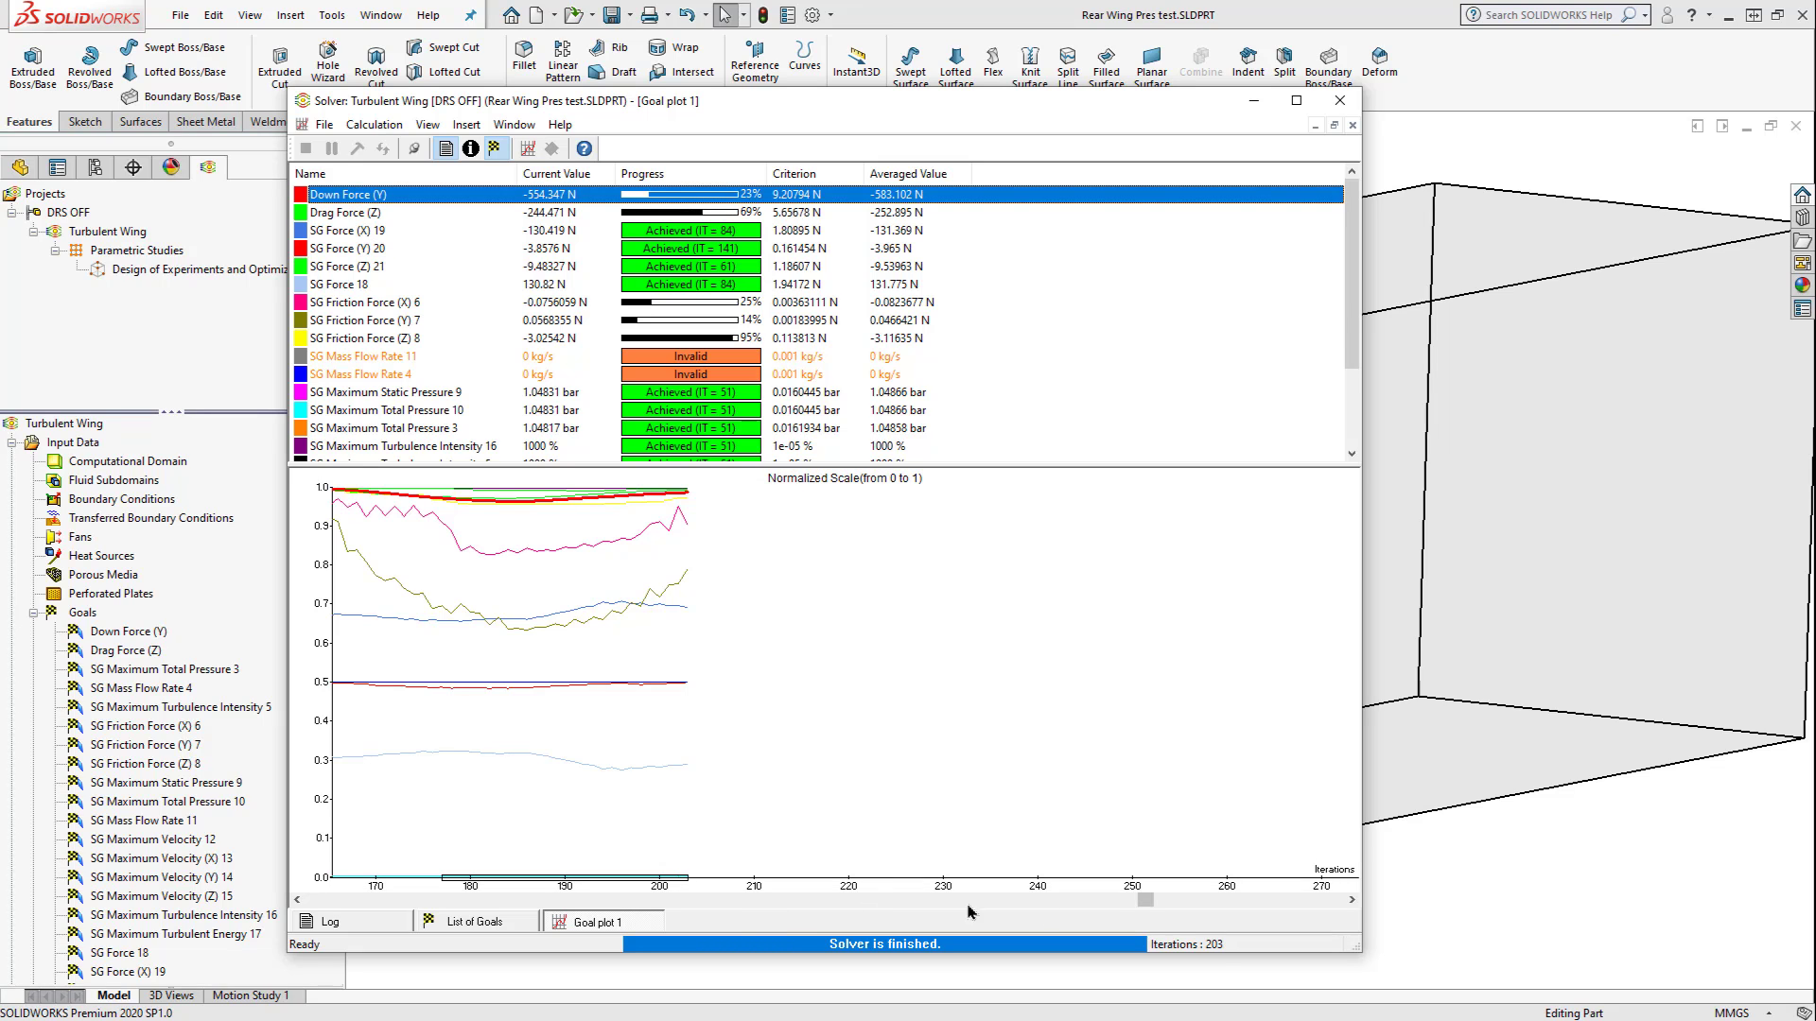
{"action": "left_click_drag", "start_coordinate": [1148, 902], "coordinate": [447, 914]}
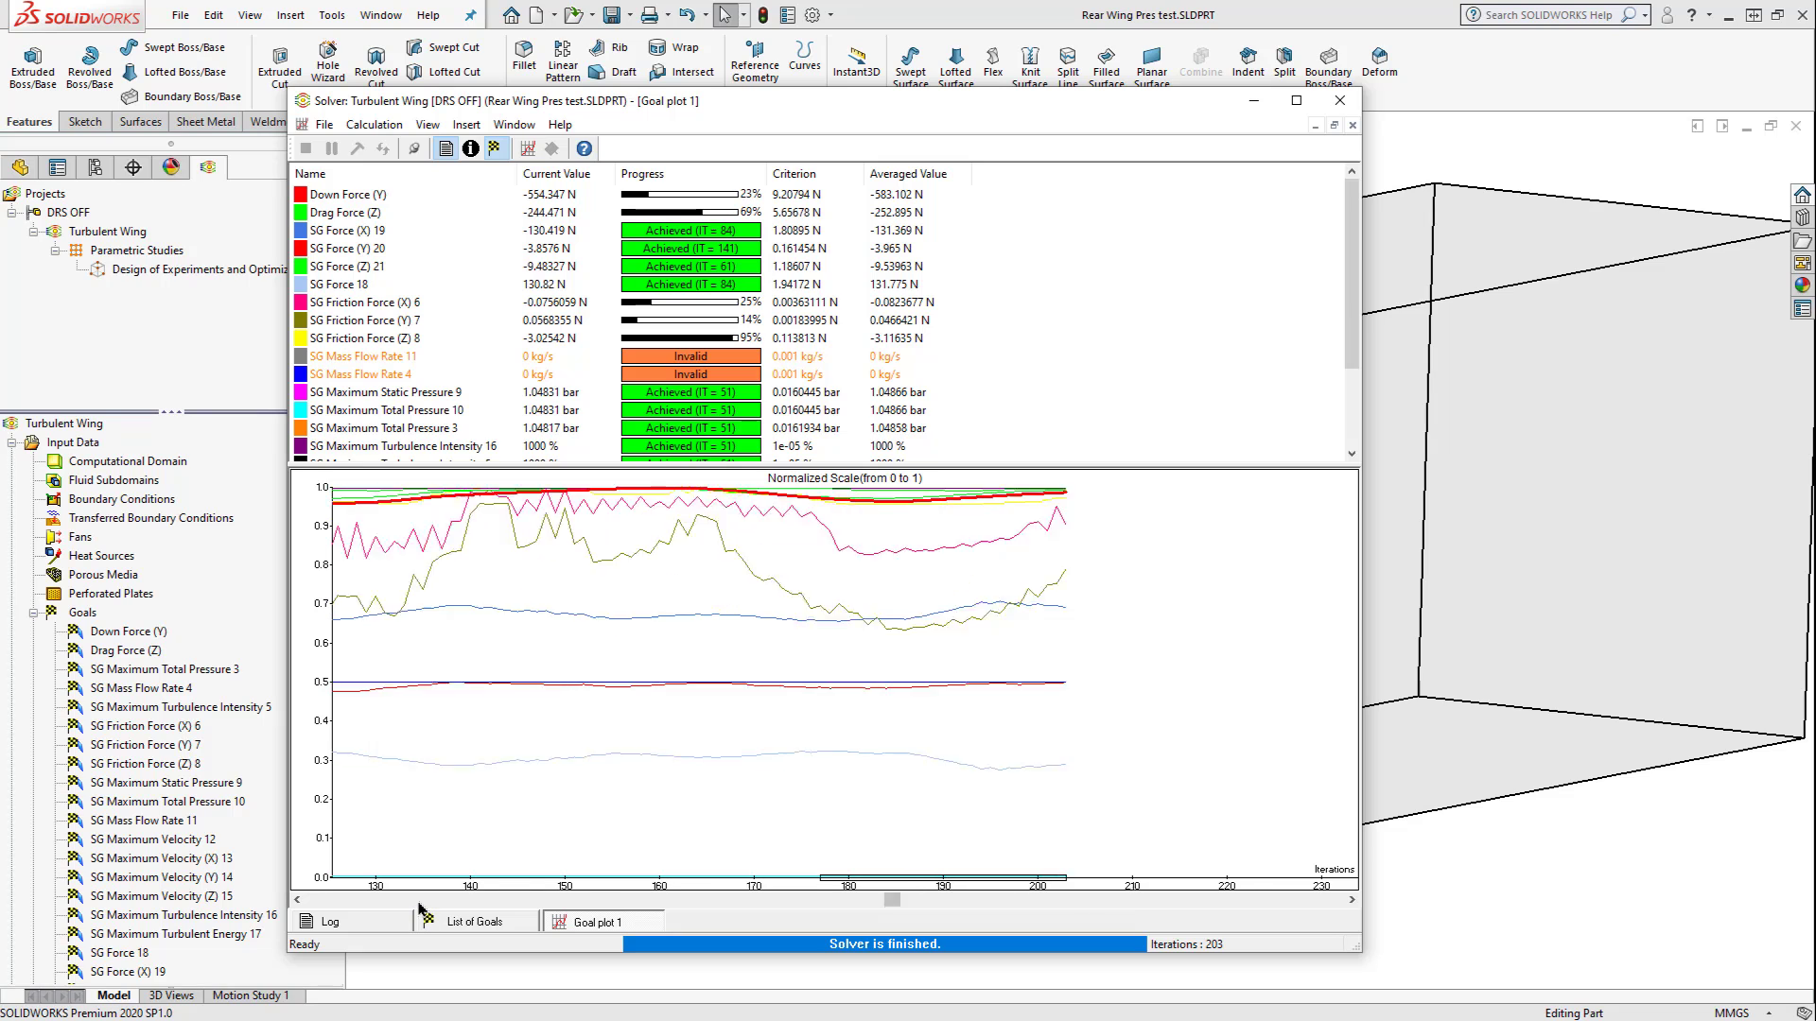
{"action": "left_click", "coordinate": [378, 217]}
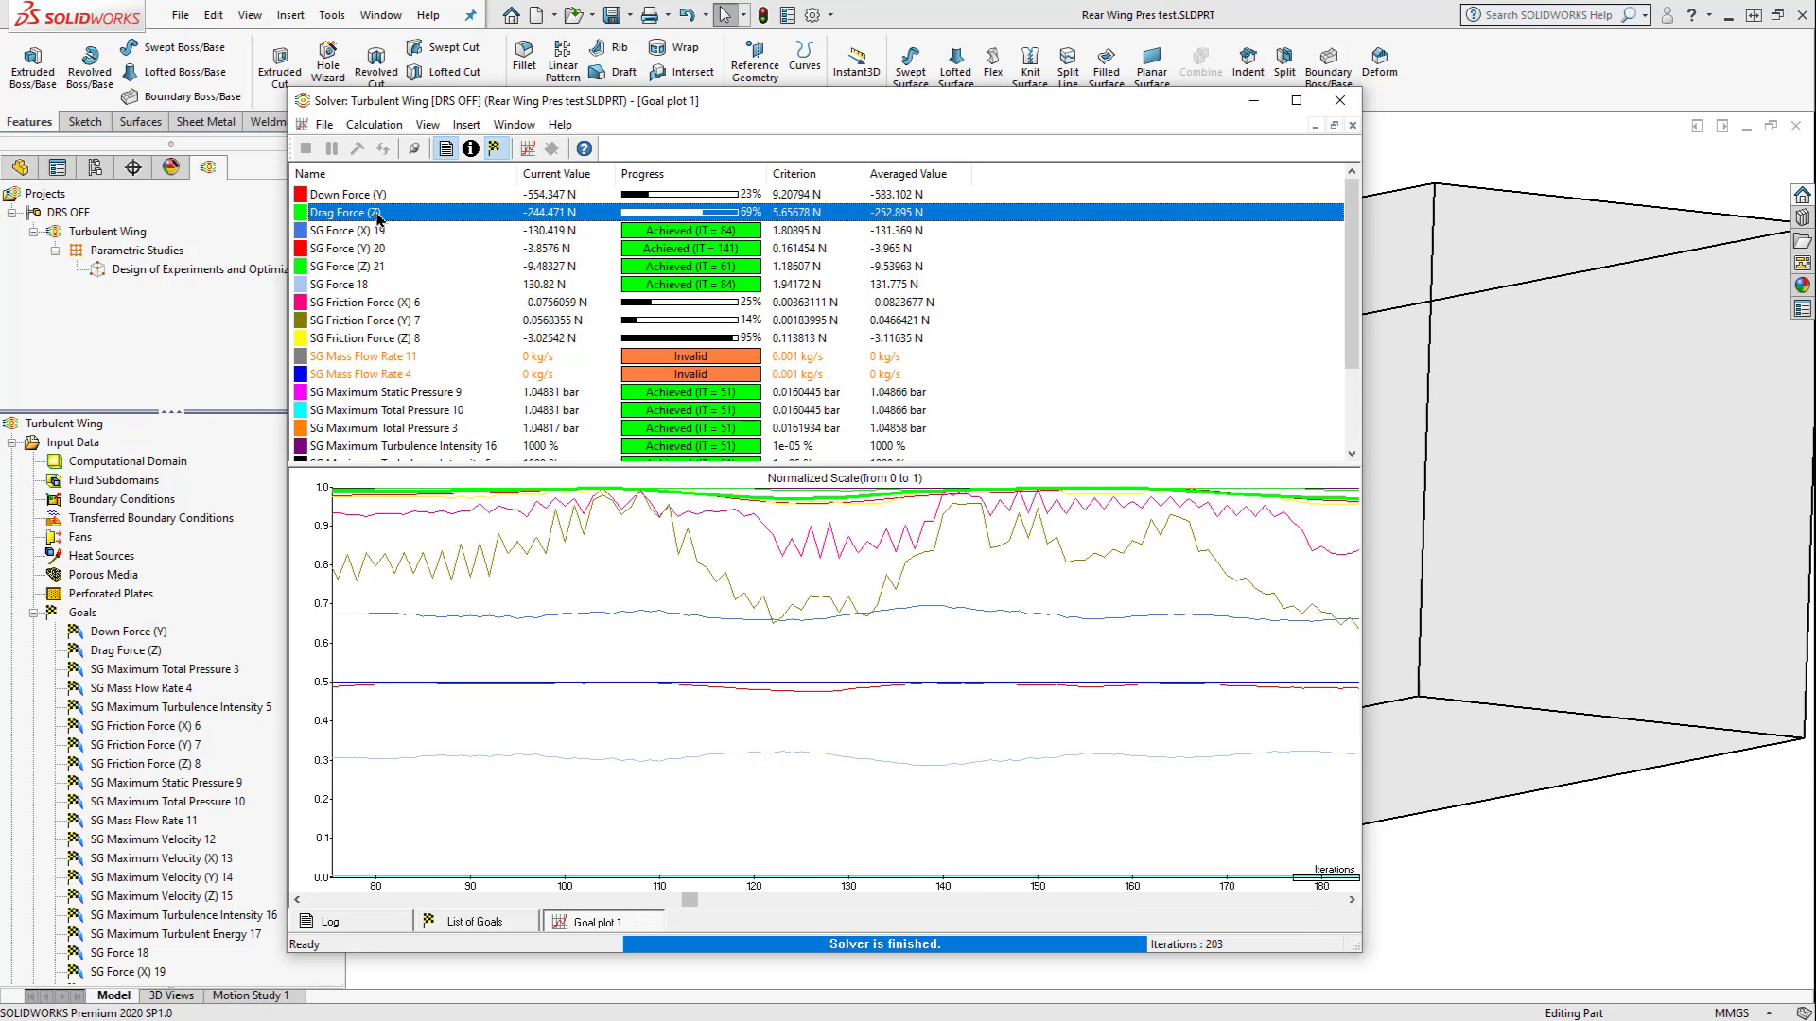
{"action": "left_click", "coordinate": [451, 303]}
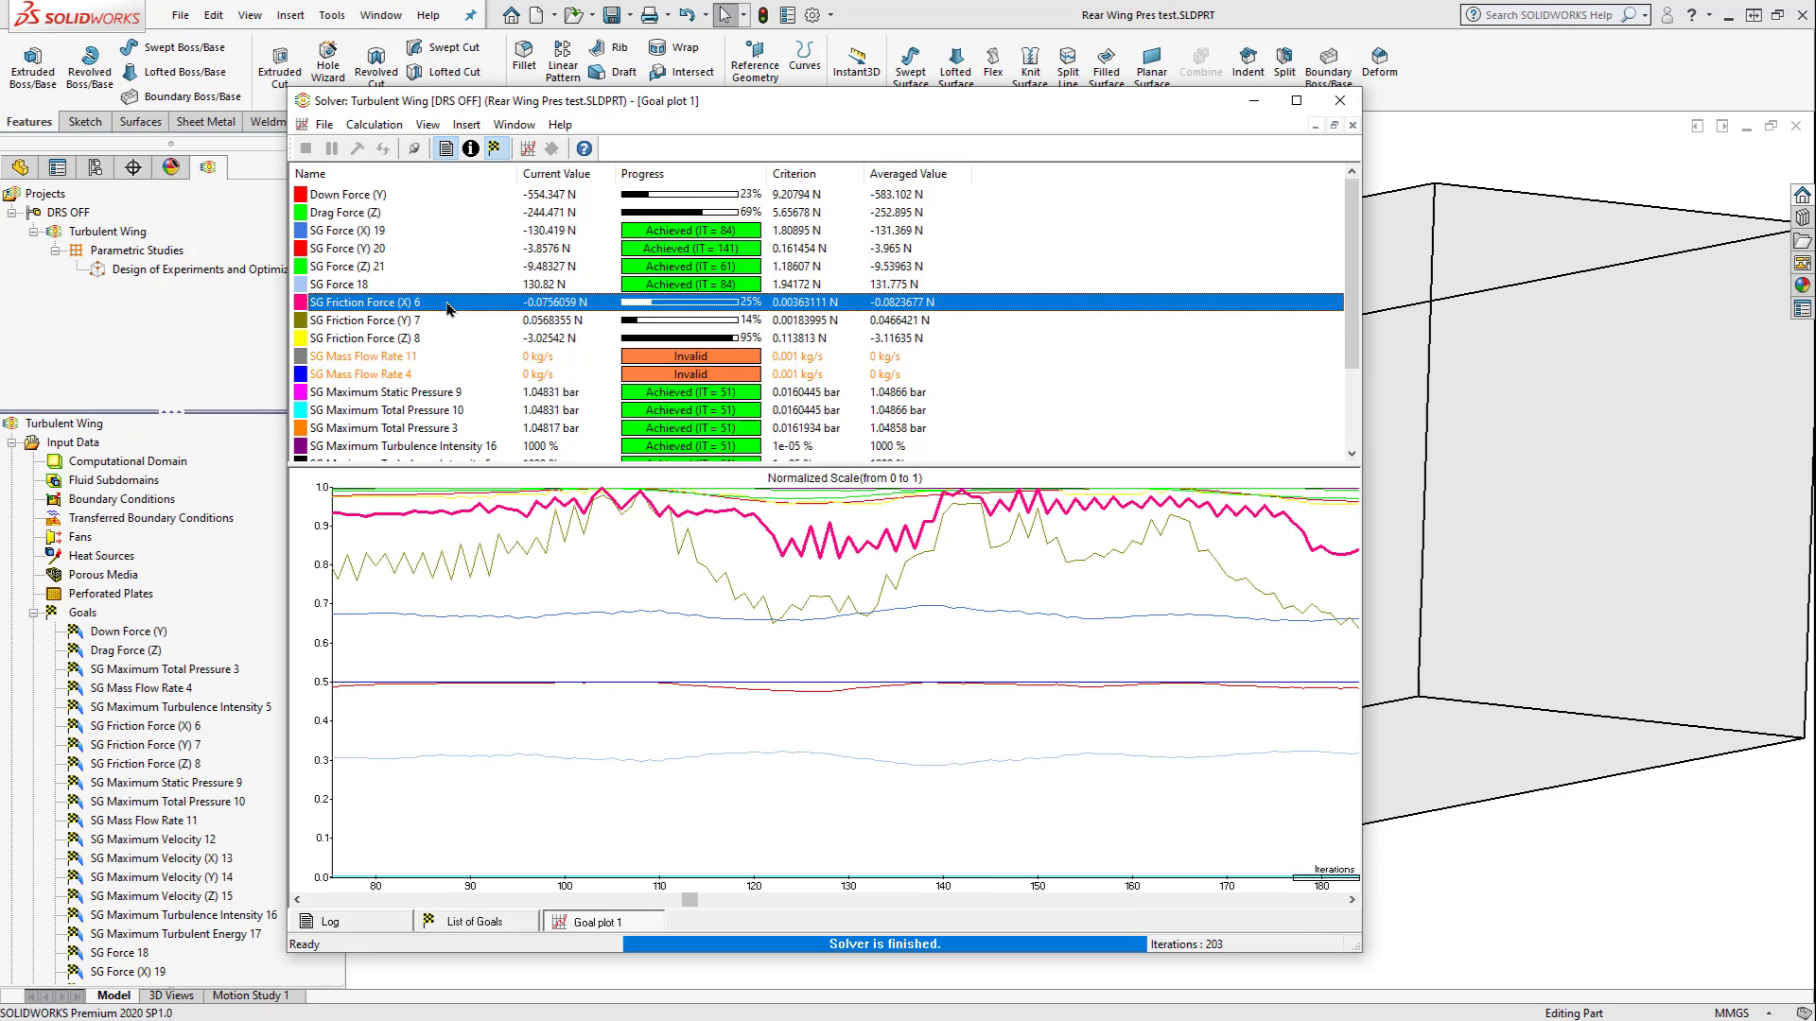
{"action": "left_click", "coordinate": [449, 324]}
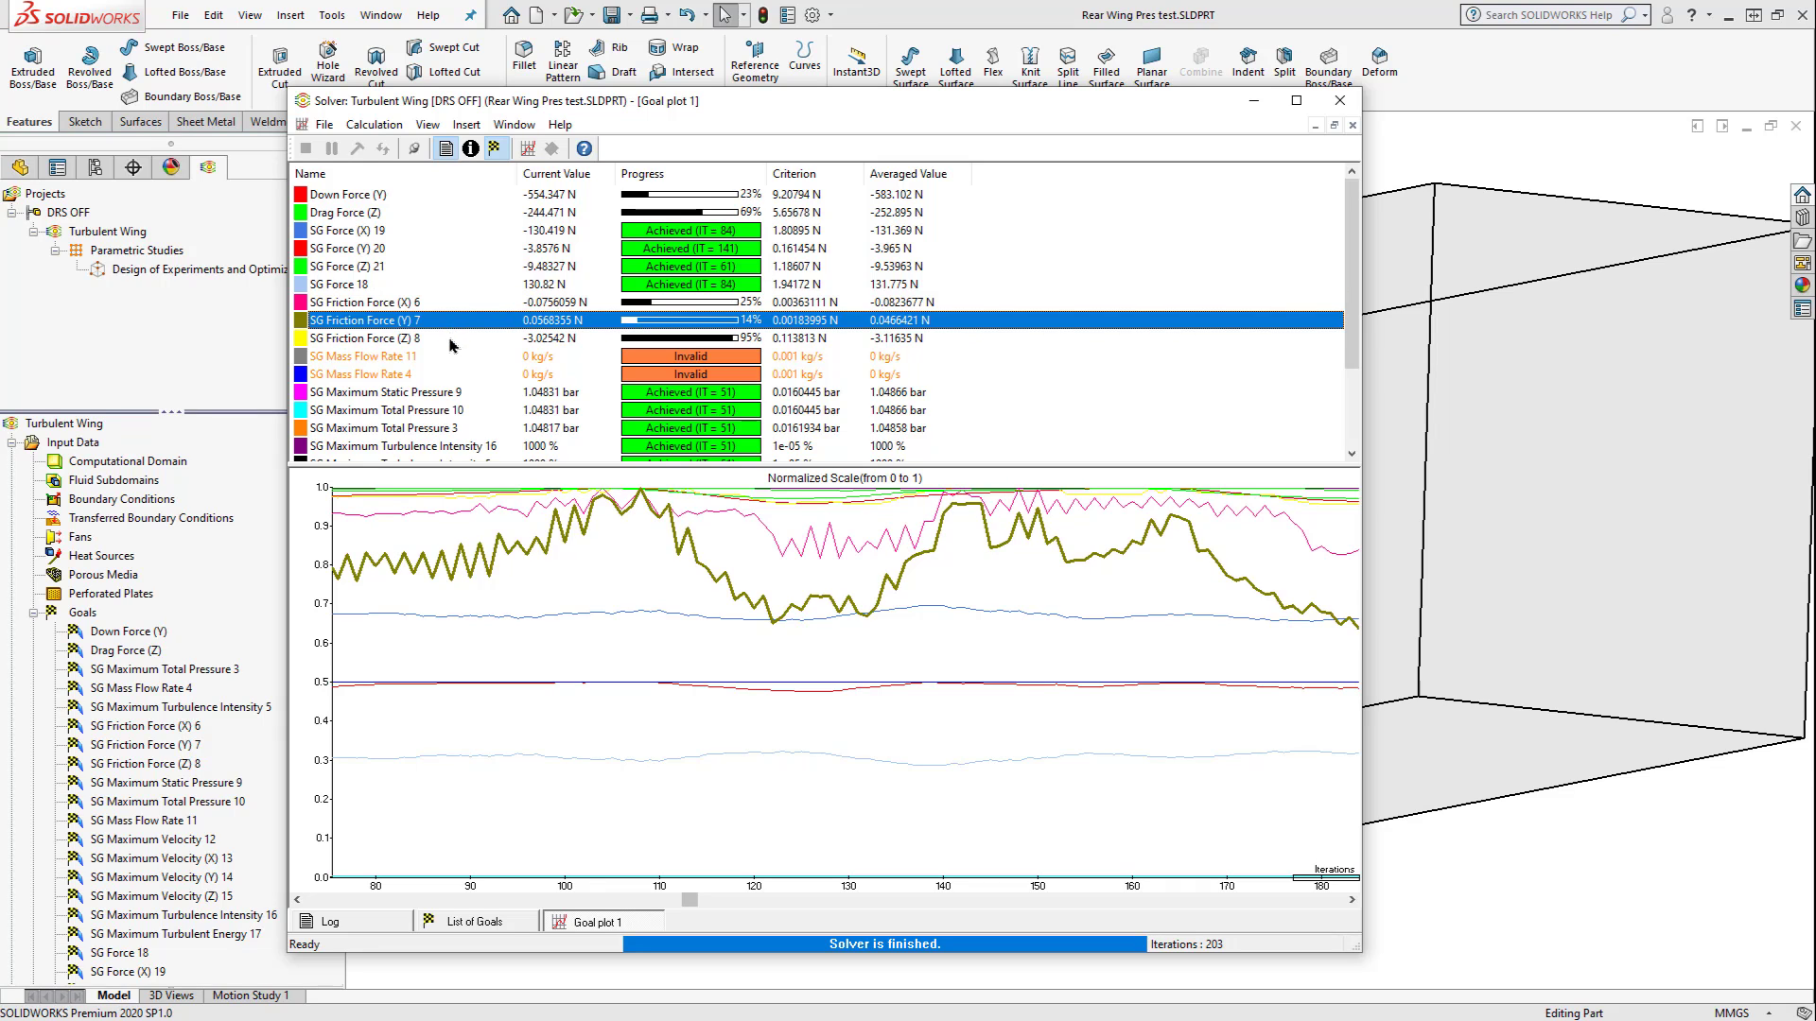
{"action": "left_click", "coordinate": [452, 339]}
Step: Inspect the SG Mass Flow Rate 11 and SG Mass Flow Rate 4 goals in the goal plot
{"action": "scroll", "coordinate": [488, 378], "scroll_direction": "down", "scroll_amount": 2}
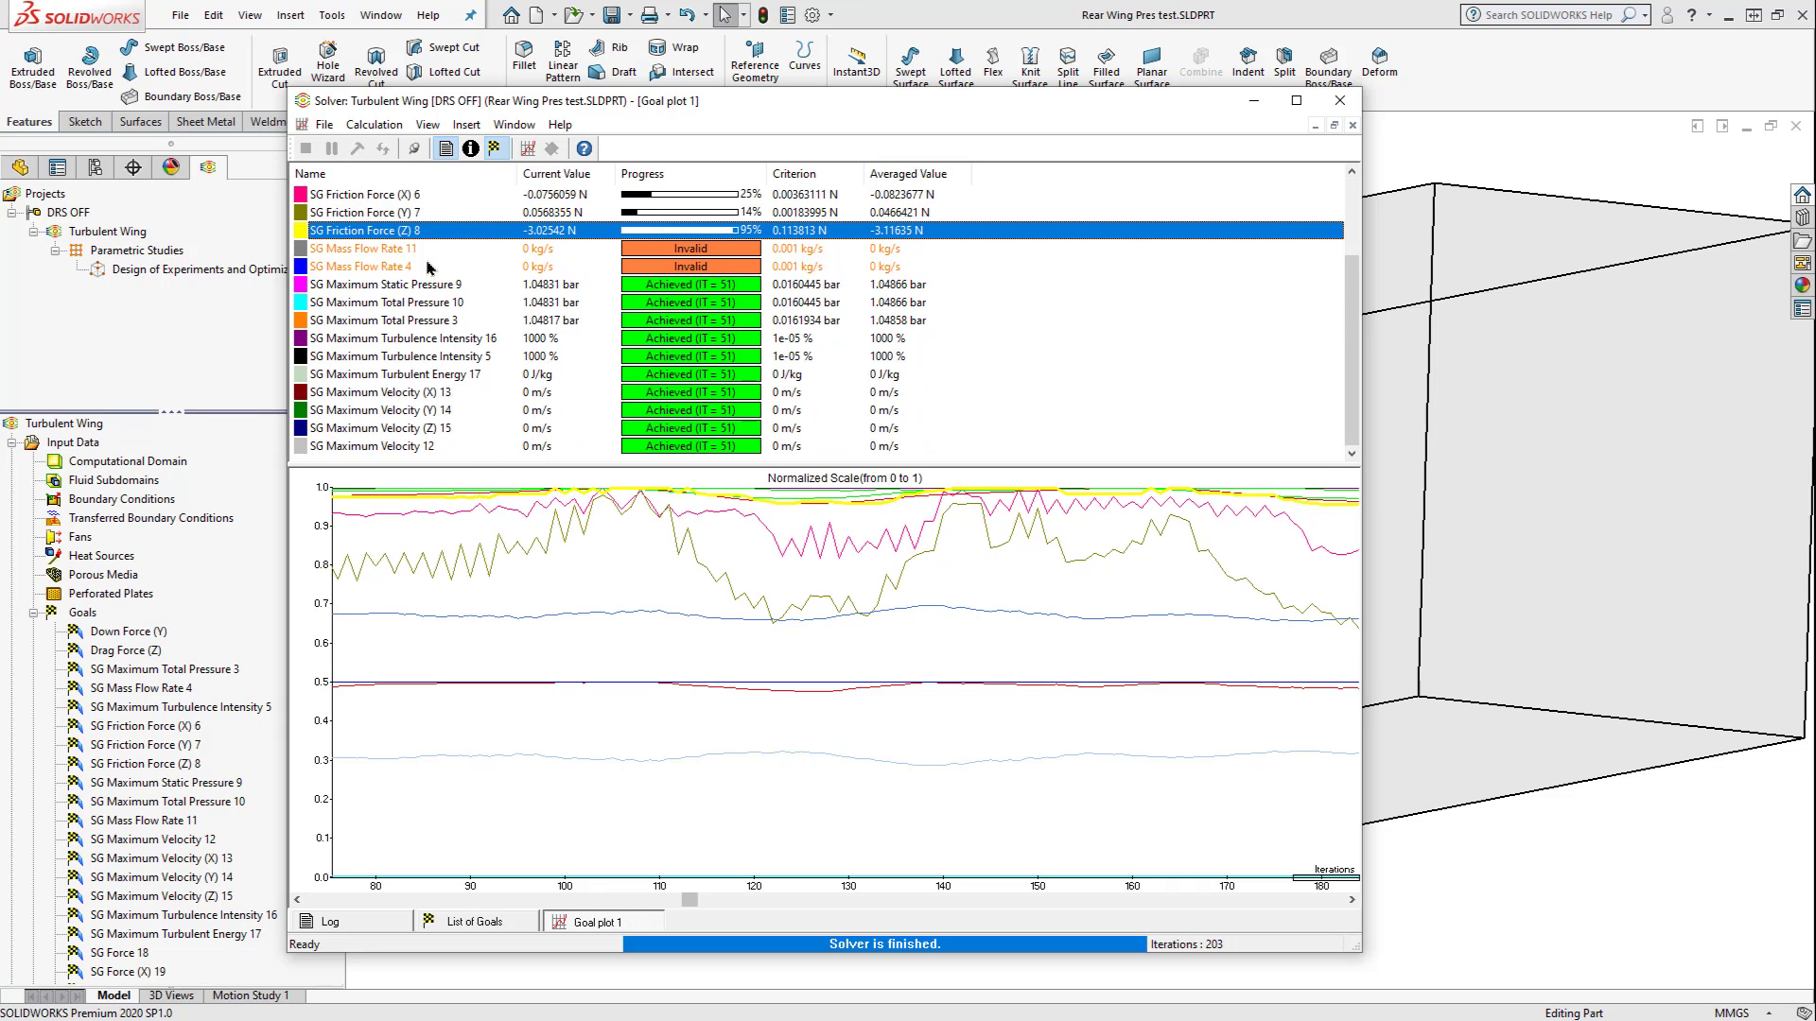
{"action": "left_click", "coordinate": [426, 251]}
{"action": "left_click", "coordinate": [430, 268]}
{"action": "left_click", "coordinate": [439, 254]}
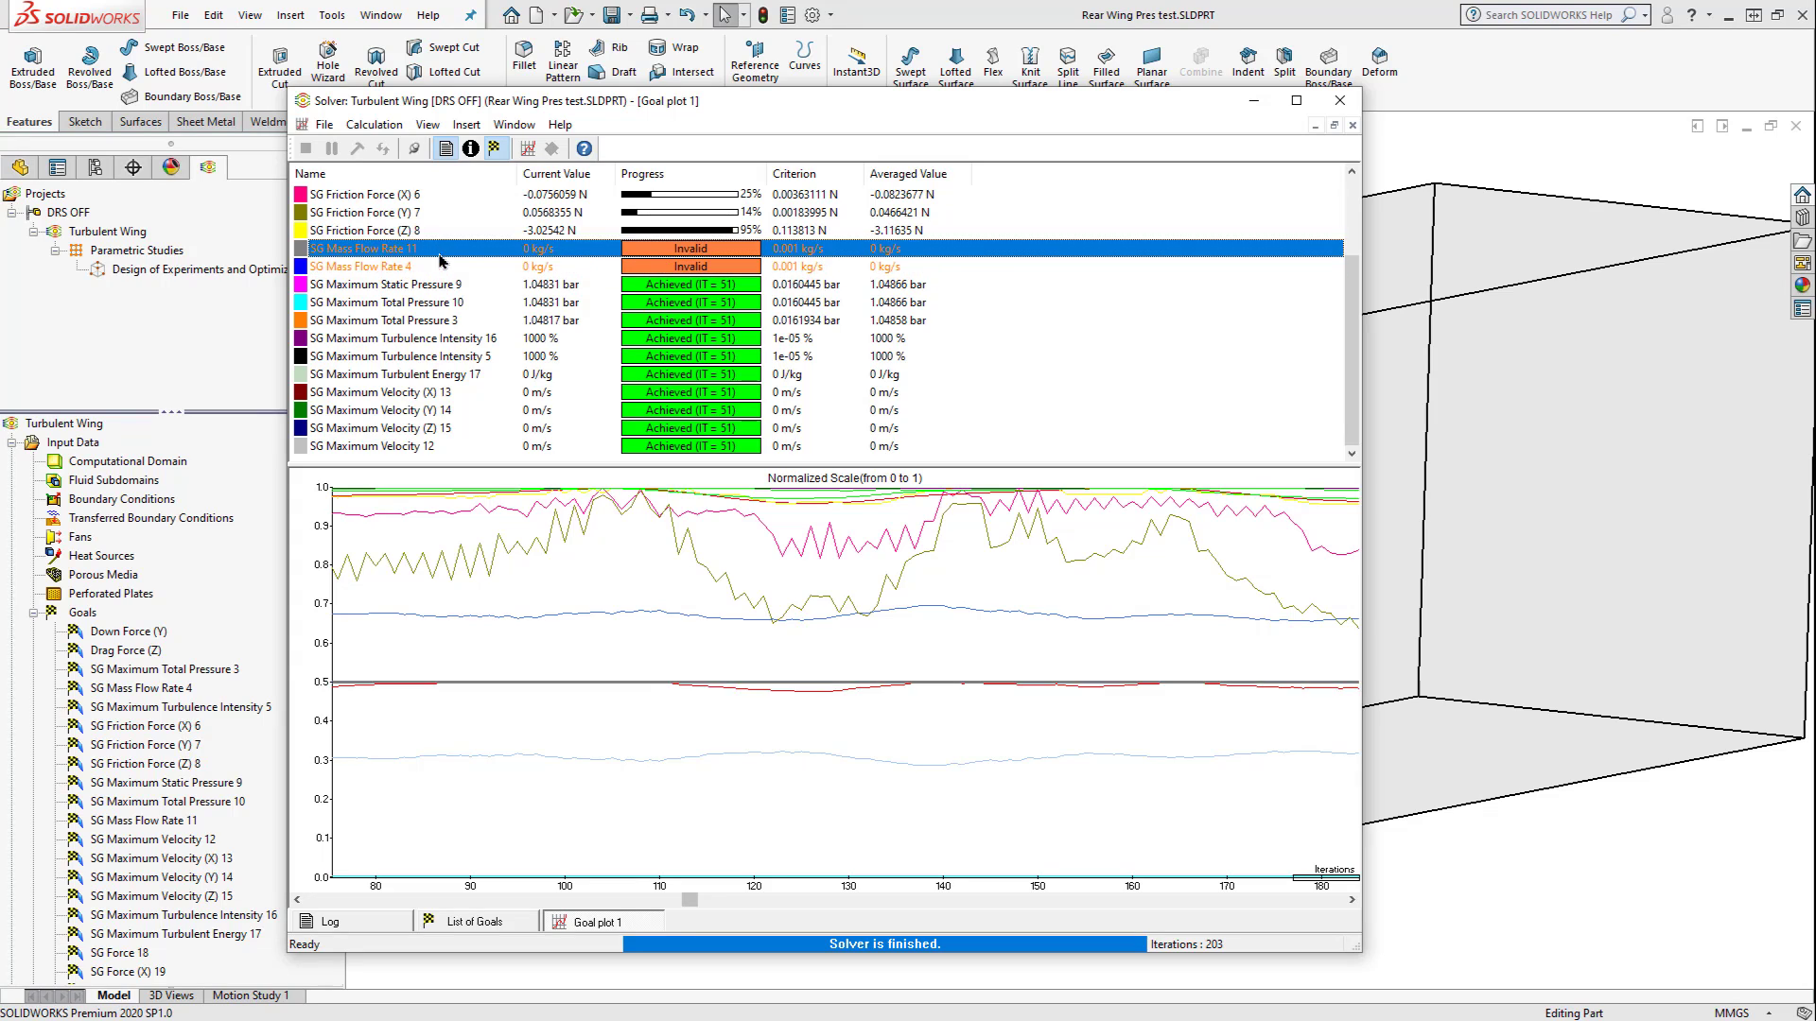
{"action": "left_click", "coordinate": [442, 267]}
{"action": "scroll", "coordinate": [507, 307], "scroll_direction": "up", "scroll_amount": 2}
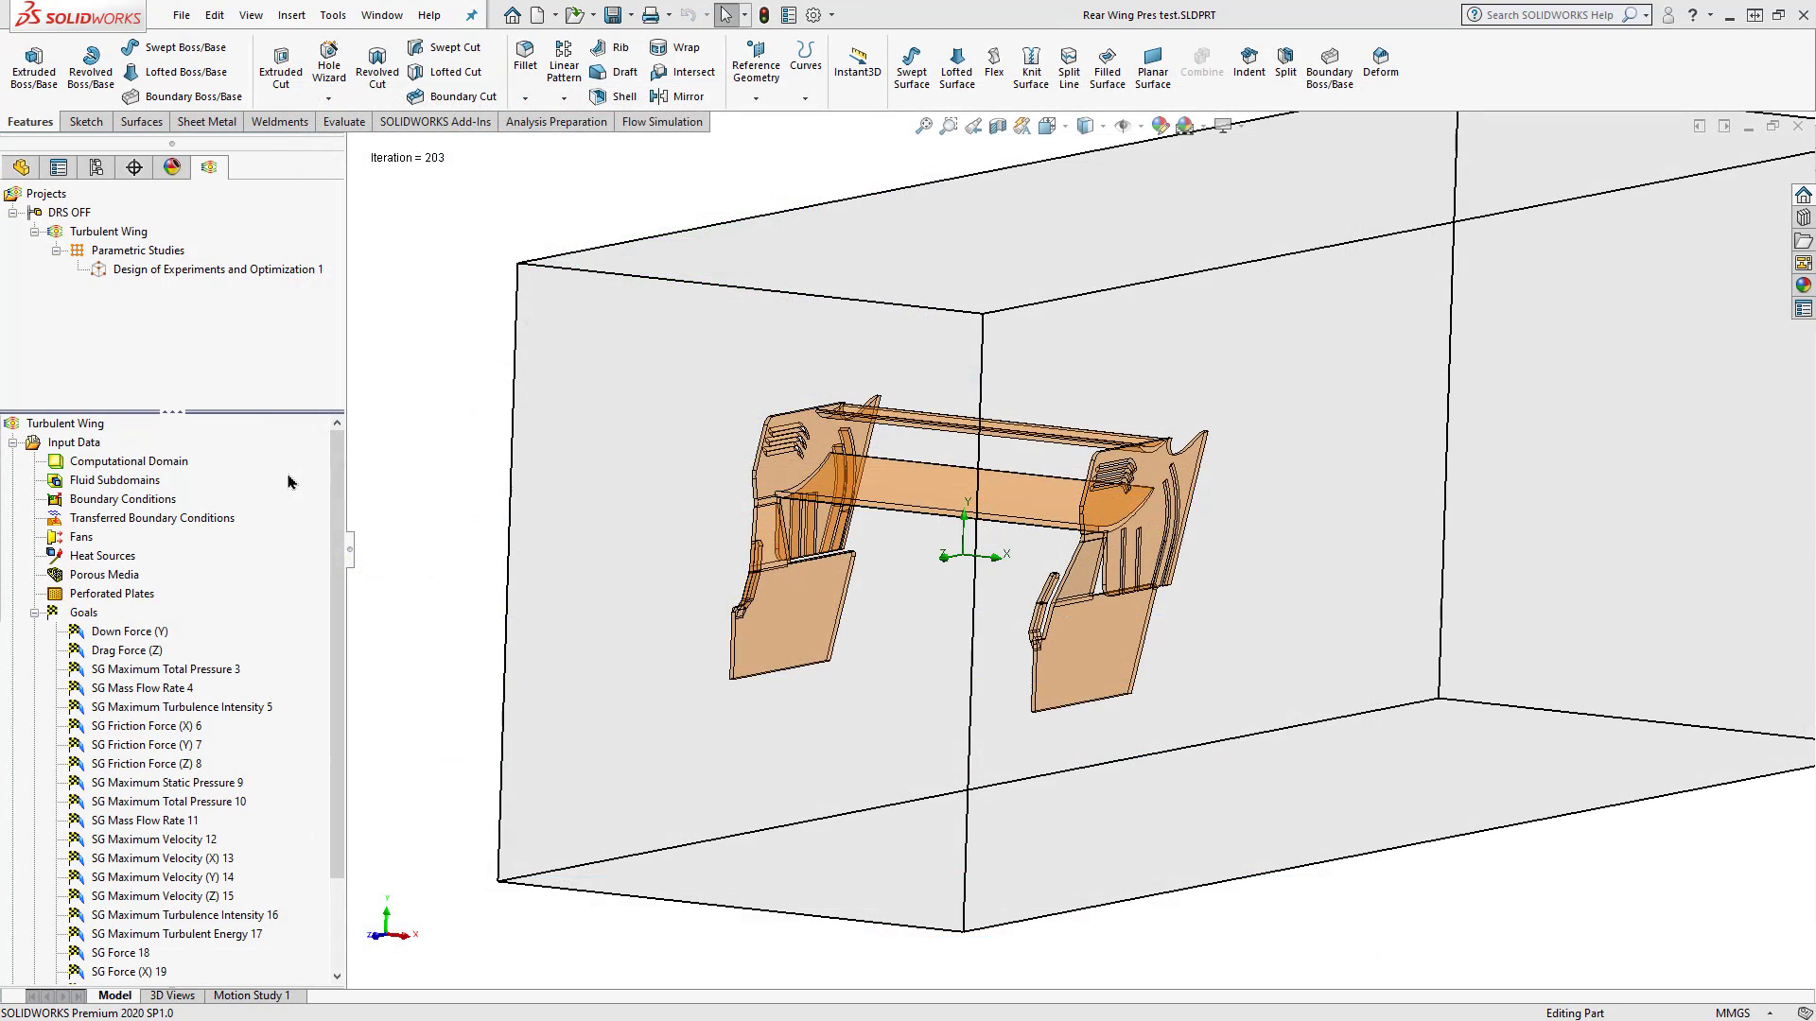
Step: In the Calculation Control Options, exclude SG Maximum Total Pressure 3, Mass Flow Rate 4, Maximum Turbulence Intensity 5 and Friction Force (X) 6 from the goals criteria
{"action": "right_click", "coordinate": [83, 445]}
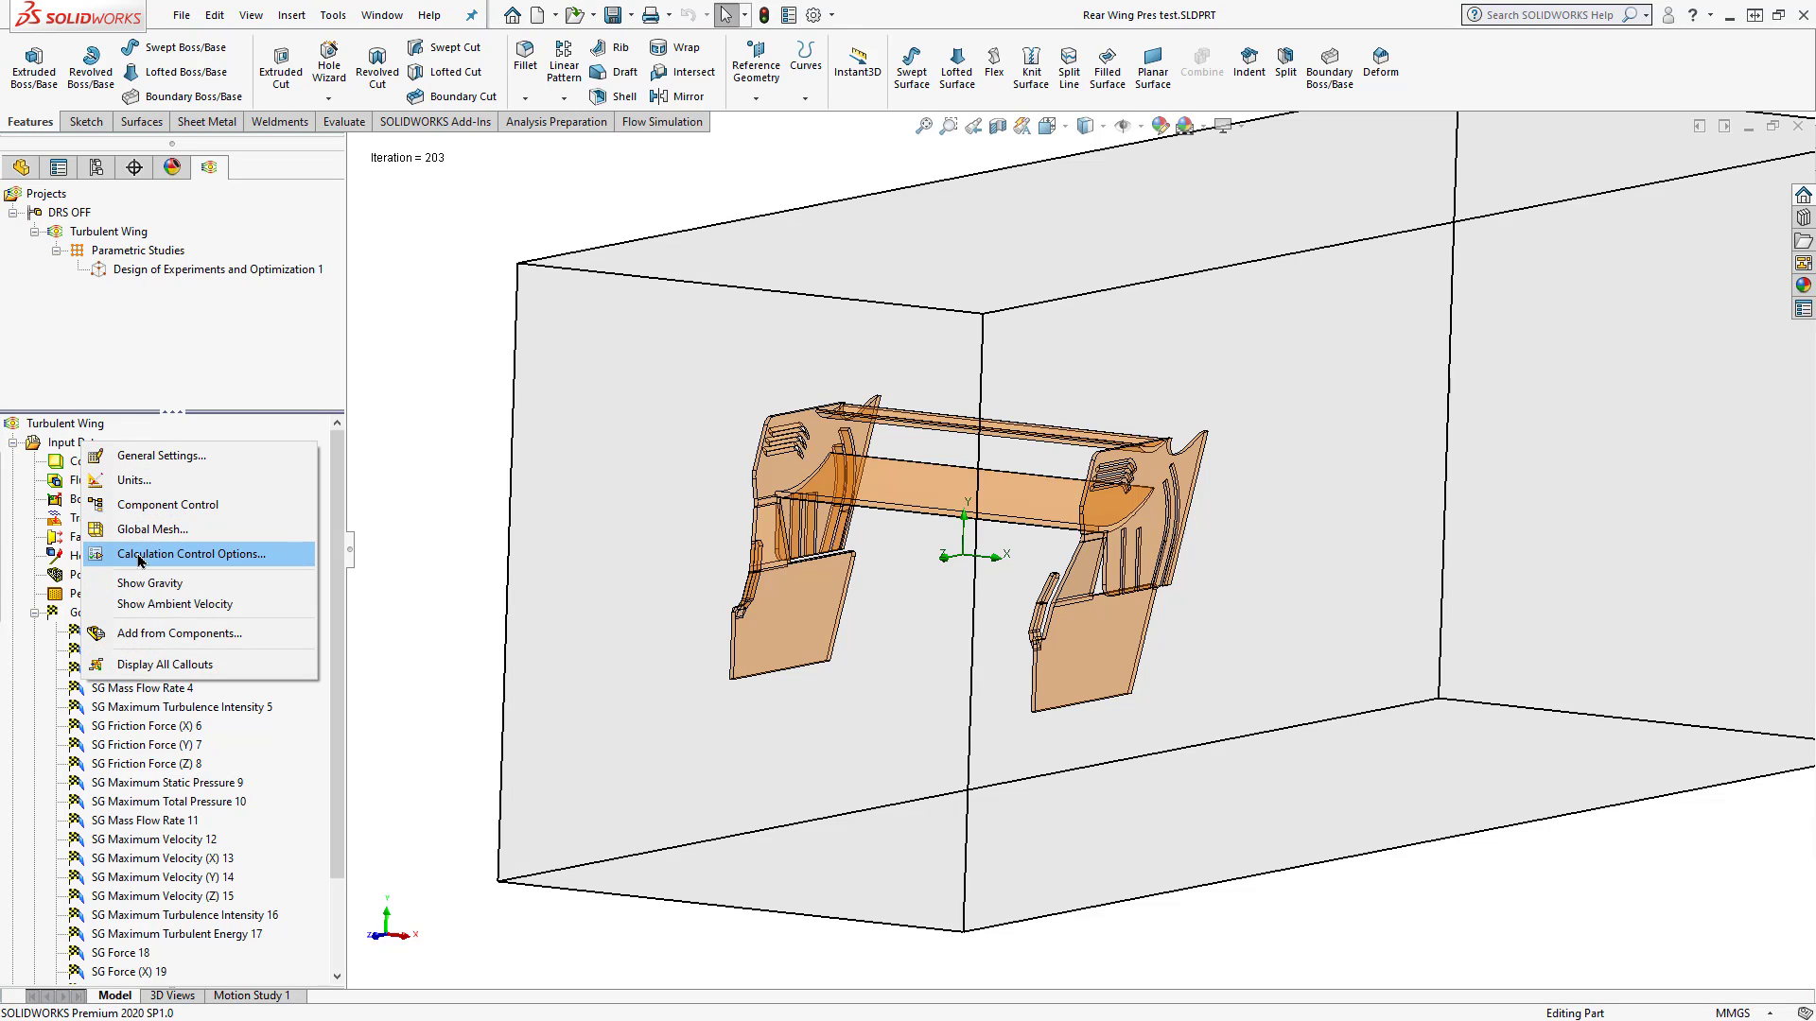
{"action": "left_click", "coordinate": [298, 559]}
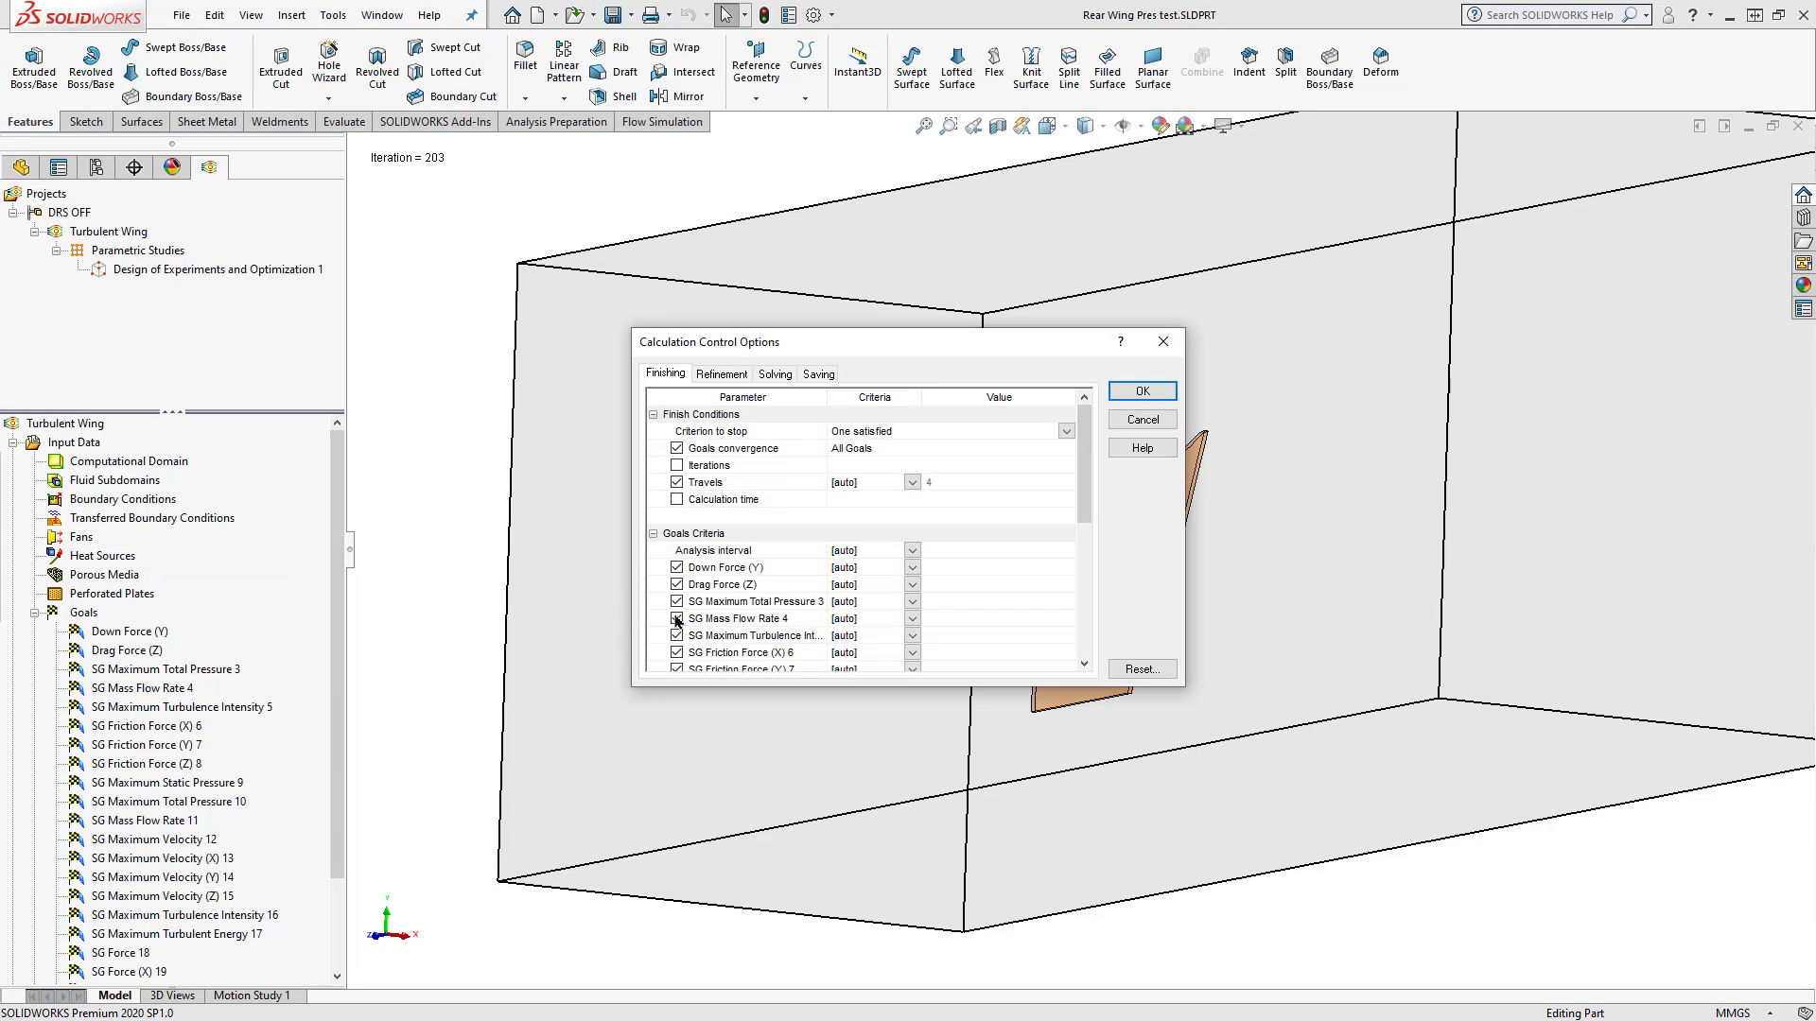
{"action": "left_click", "coordinate": [676, 601]}
{"action": "left_click", "coordinate": [676, 621]}
{"action": "left_click", "coordinate": [677, 637]}
{"action": "left_click", "coordinate": [678, 653]}
Step: Exclude SG Friction Force (Y) 7 and (Z) 8, Maximum Static Pressure 9, Maximum Total Pressure 10, Mass Flow Rate 11 and Maximum Velocity 12 from the goals criteria
{"action": "scroll", "coordinate": [683, 629], "scroll_direction": "down", "scroll_amount": 2}
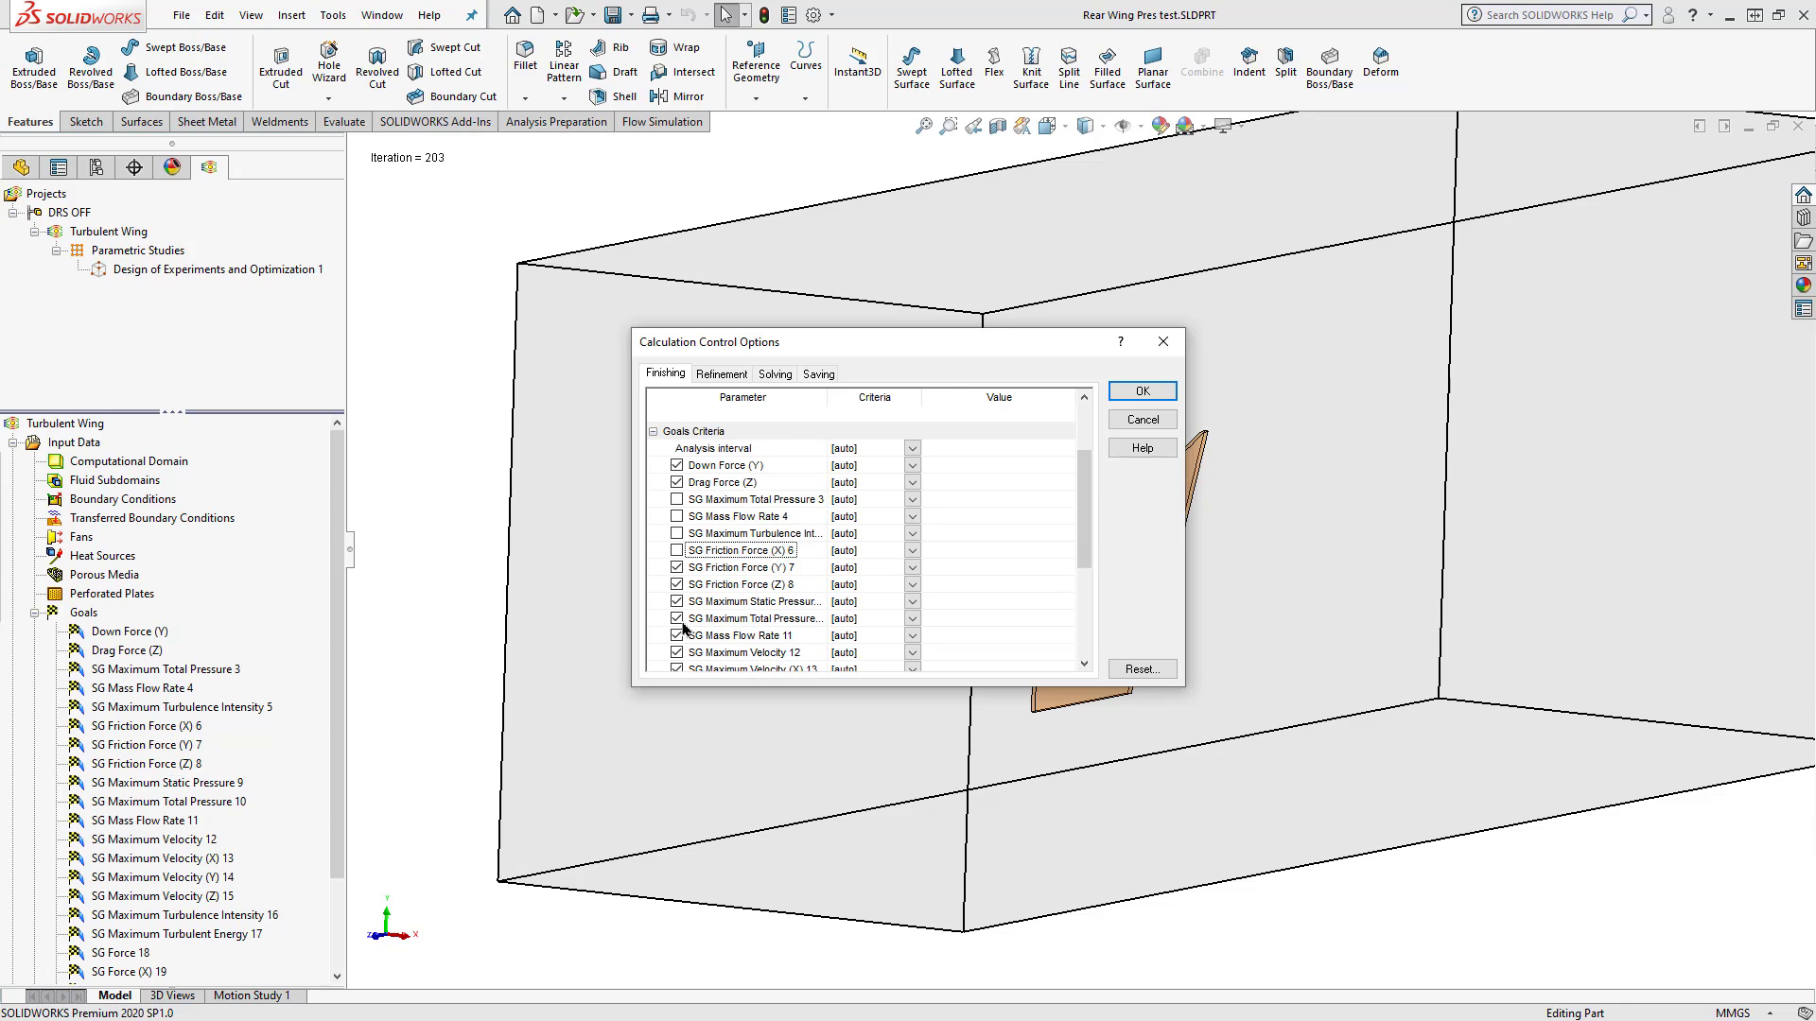
{"action": "left_click", "coordinate": [677, 567]}
{"action": "left_click", "coordinate": [676, 585]}
{"action": "left_click", "coordinate": [676, 601]}
{"action": "left_click", "coordinate": [677, 619]}
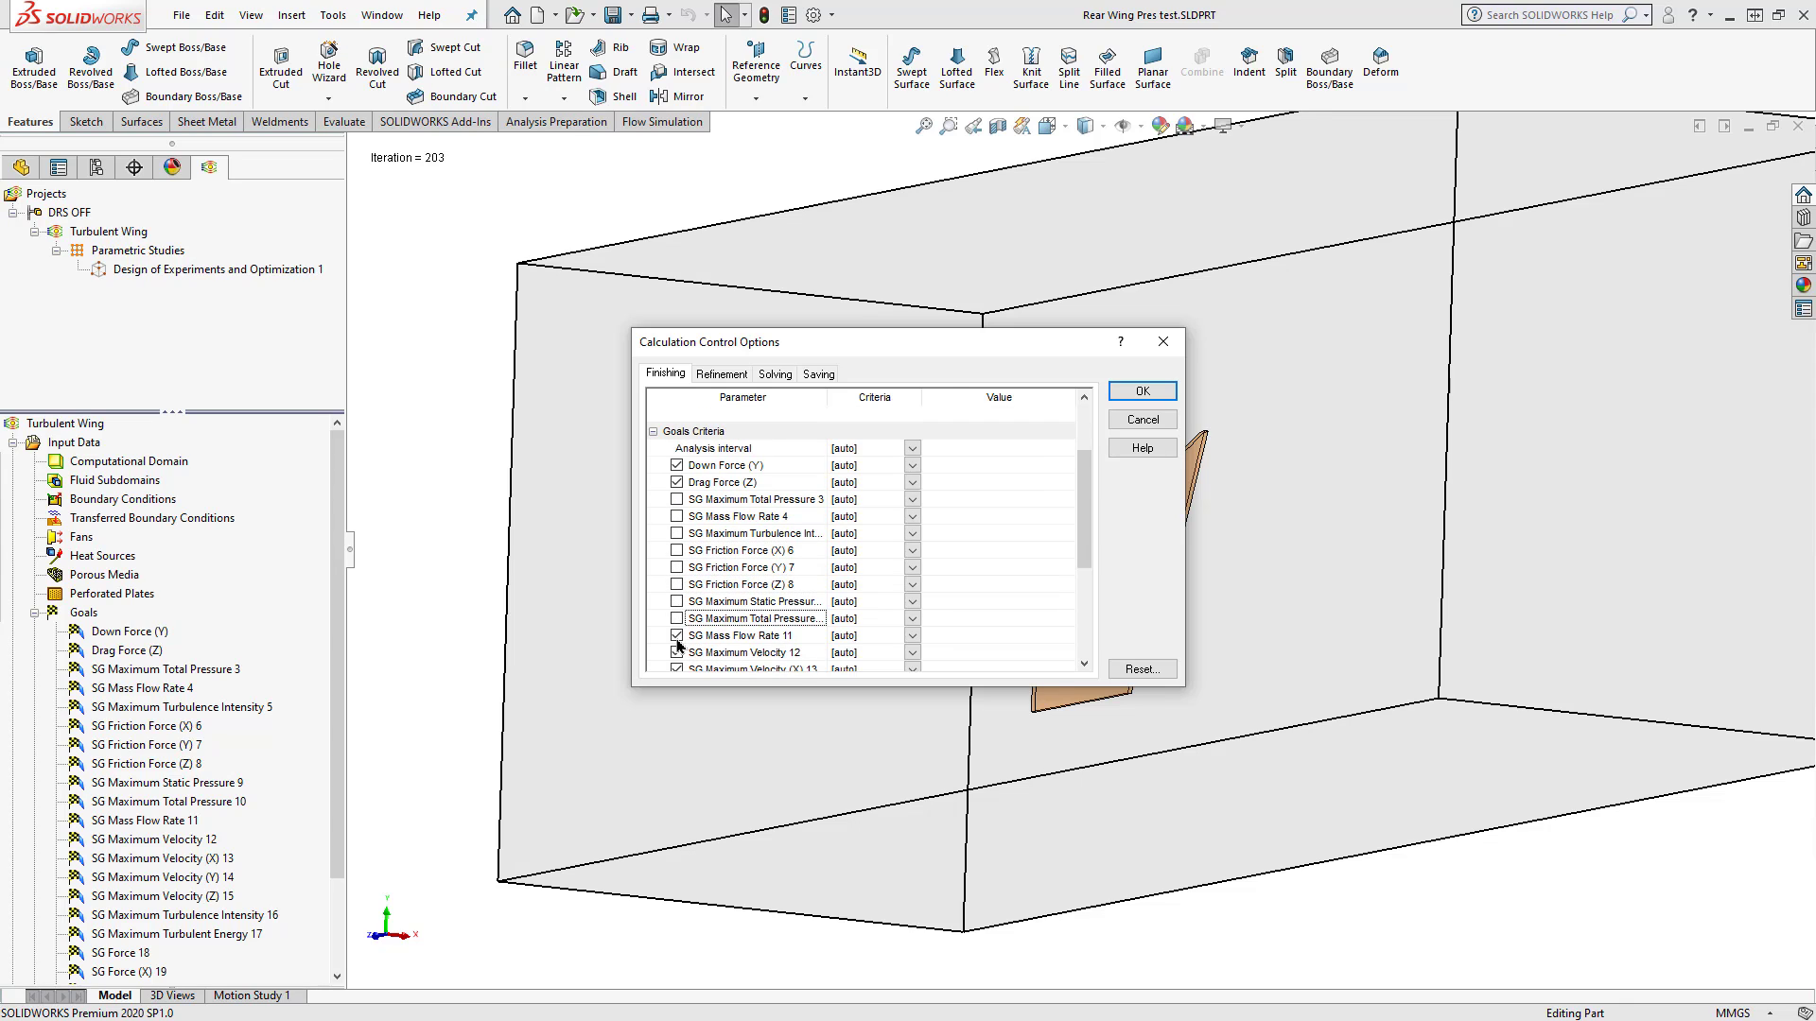
{"action": "left_click", "coordinate": [677, 636]}
{"action": "left_click", "coordinate": [677, 652]}
Step: Exclude SG Maximum Velocity (X) 13, (Y) 14 and (Z) 15, Maximum Turbulence Intensity 16 and Maximum Turbulent Energy 17 from the goals criteria
{"action": "scroll", "coordinate": [683, 644], "scroll_direction": "down", "scroll_amount": 3}
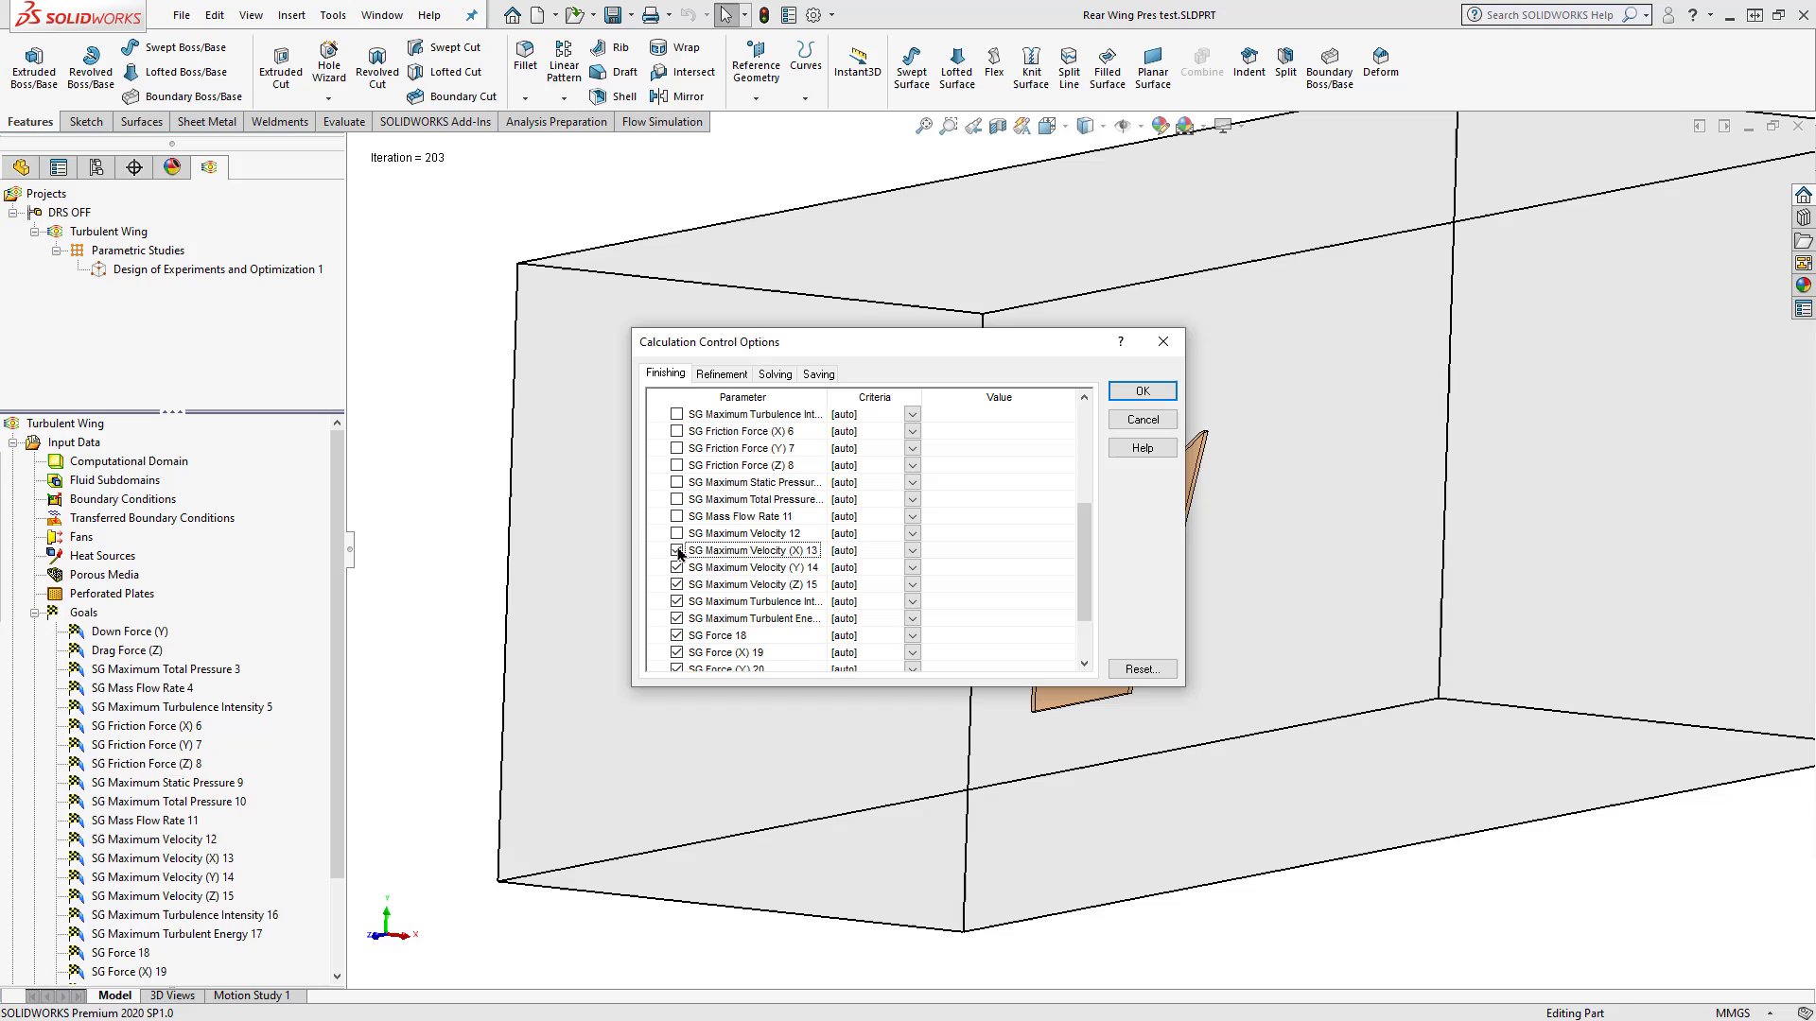
{"action": "left_click", "coordinate": [677, 550]}
{"action": "left_click", "coordinate": [677, 568]}
{"action": "left_click", "coordinate": [677, 584]}
{"action": "left_click", "coordinate": [677, 602]}
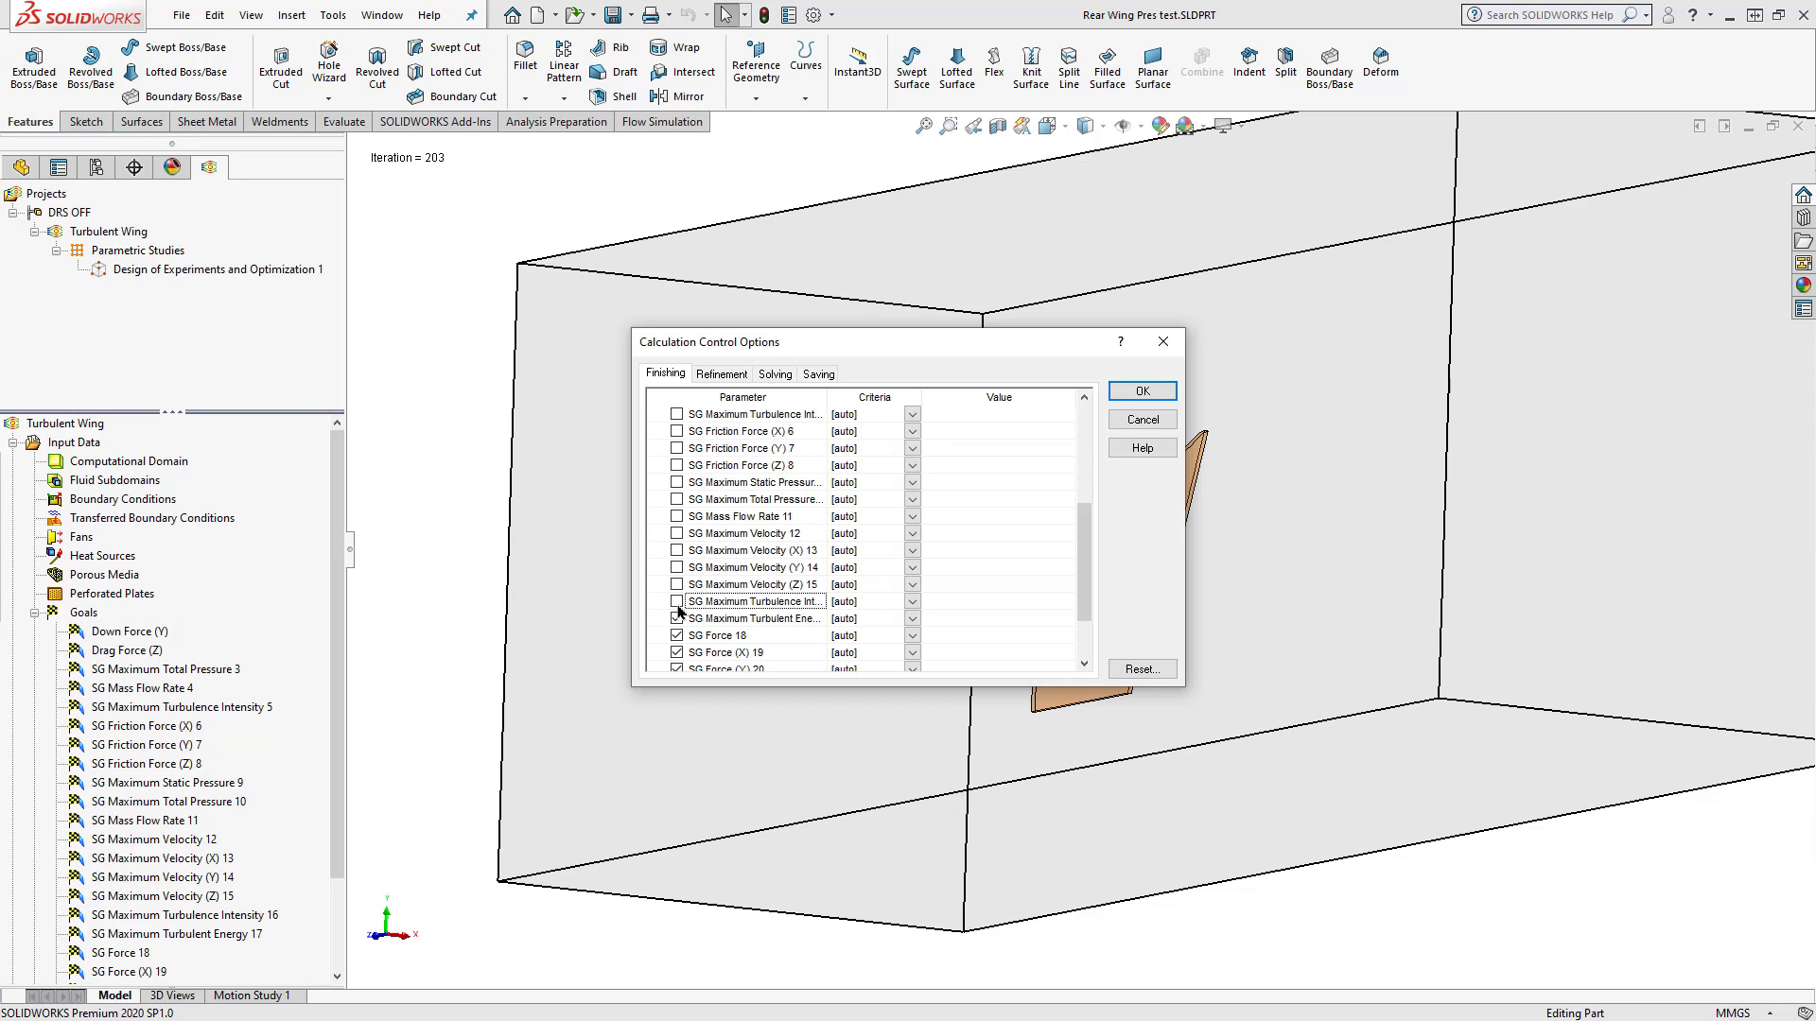
{"action": "left_click", "coordinate": [677, 619]}
Step: Exclude SG Force 18, Force (X) 19, Force (Y) 20 and Force (Z) 21 from the goals criteria and accept the calculation control options
{"action": "left_click", "coordinate": [677, 636]}
{"action": "scroll", "coordinate": [683, 605], "scroll_direction": "down", "scroll_amount": 2}
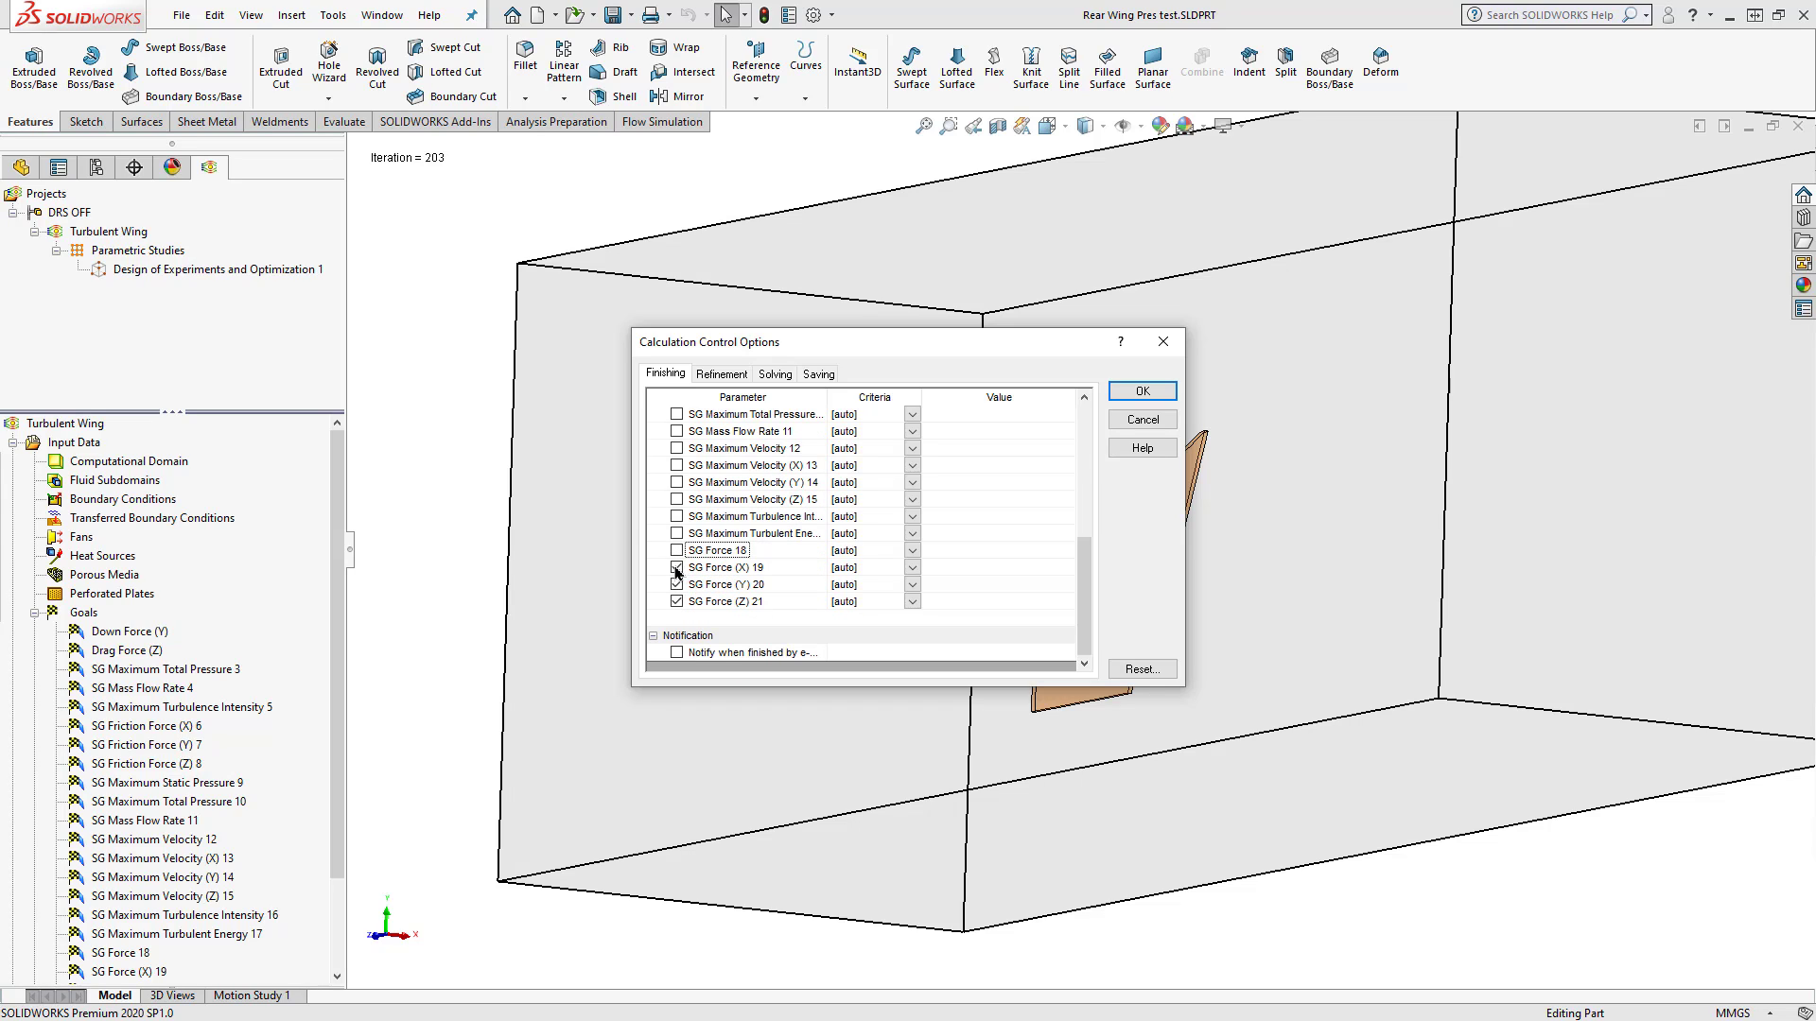
{"action": "left_click", "coordinate": [677, 567]}
{"action": "left_click", "coordinate": [677, 585]}
{"action": "left_click", "coordinate": [677, 601]}
{"action": "scroll", "coordinate": [752, 577], "scroll_direction": "up", "scroll_amount": 5}
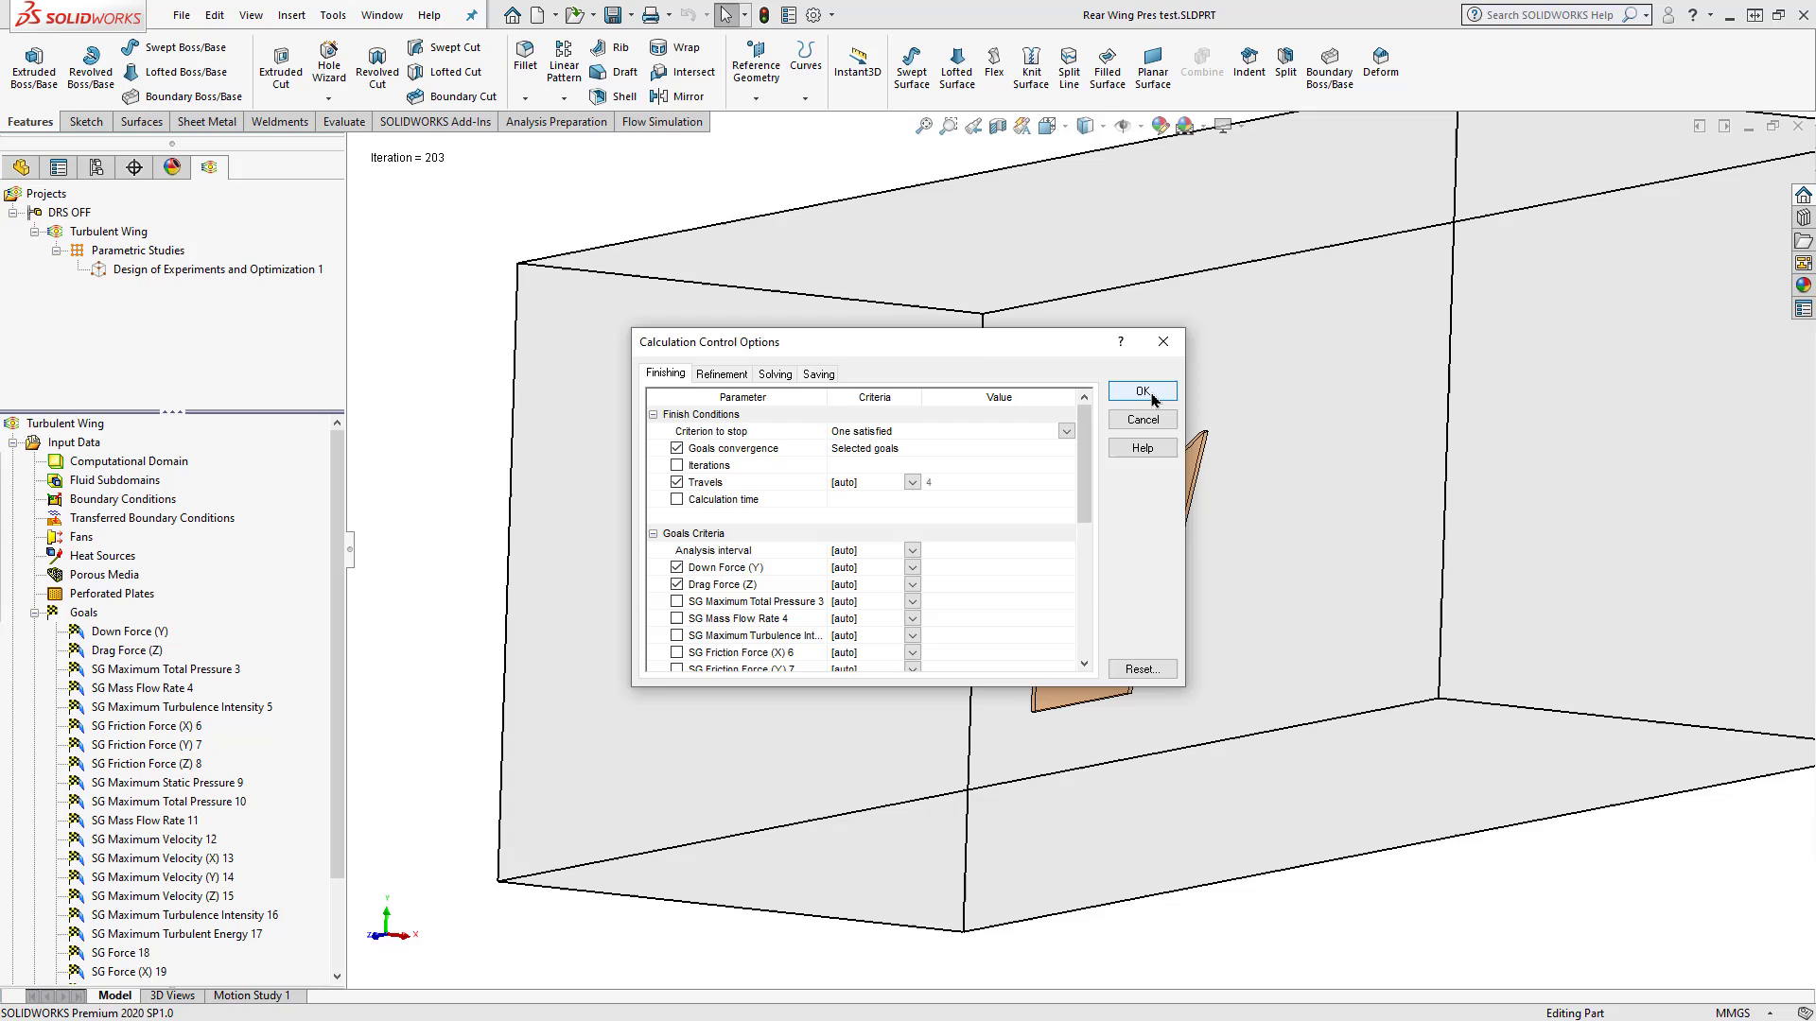
{"action": "left_click", "coordinate": [1142, 392]}
Step: Run the Turbulent Wing project as a new calculation instead of continuing the previous one
{"action": "right_click", "coordinate": [89, 444]}
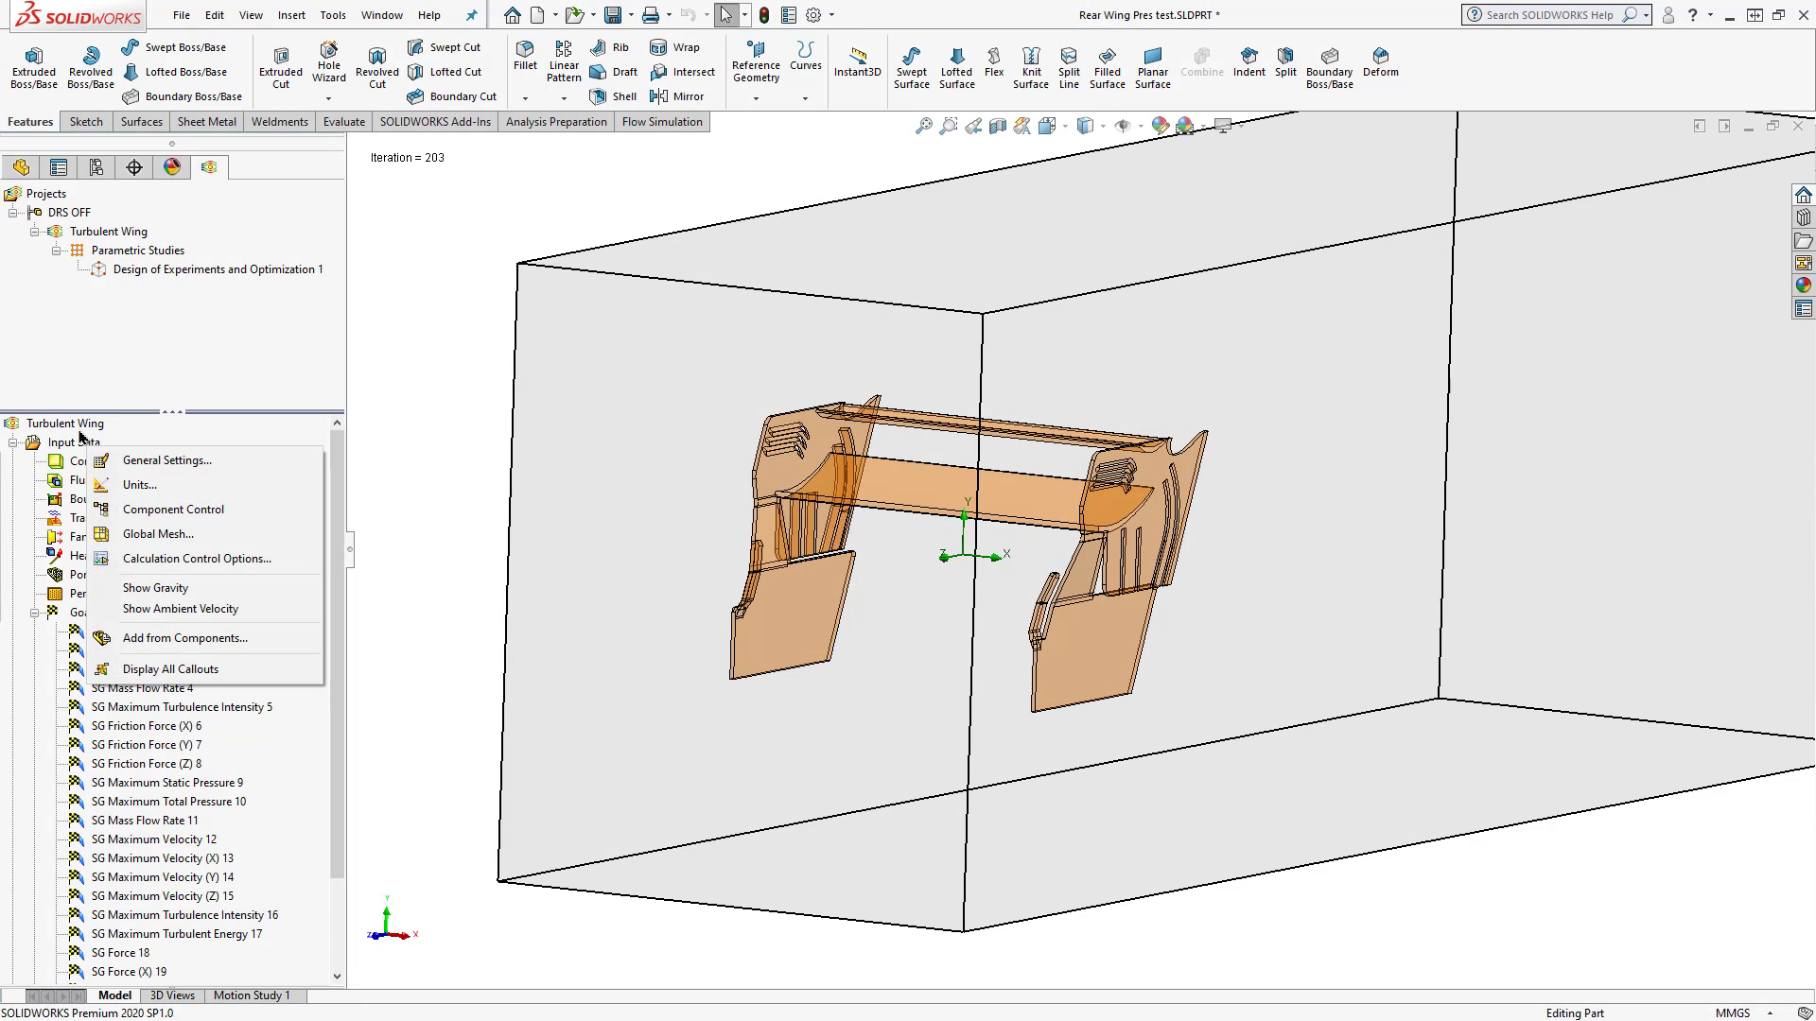
{"action": "right_click", "coordinate": [95, 423]}
{"action": "left_click", "coordinate": [114, 446]}
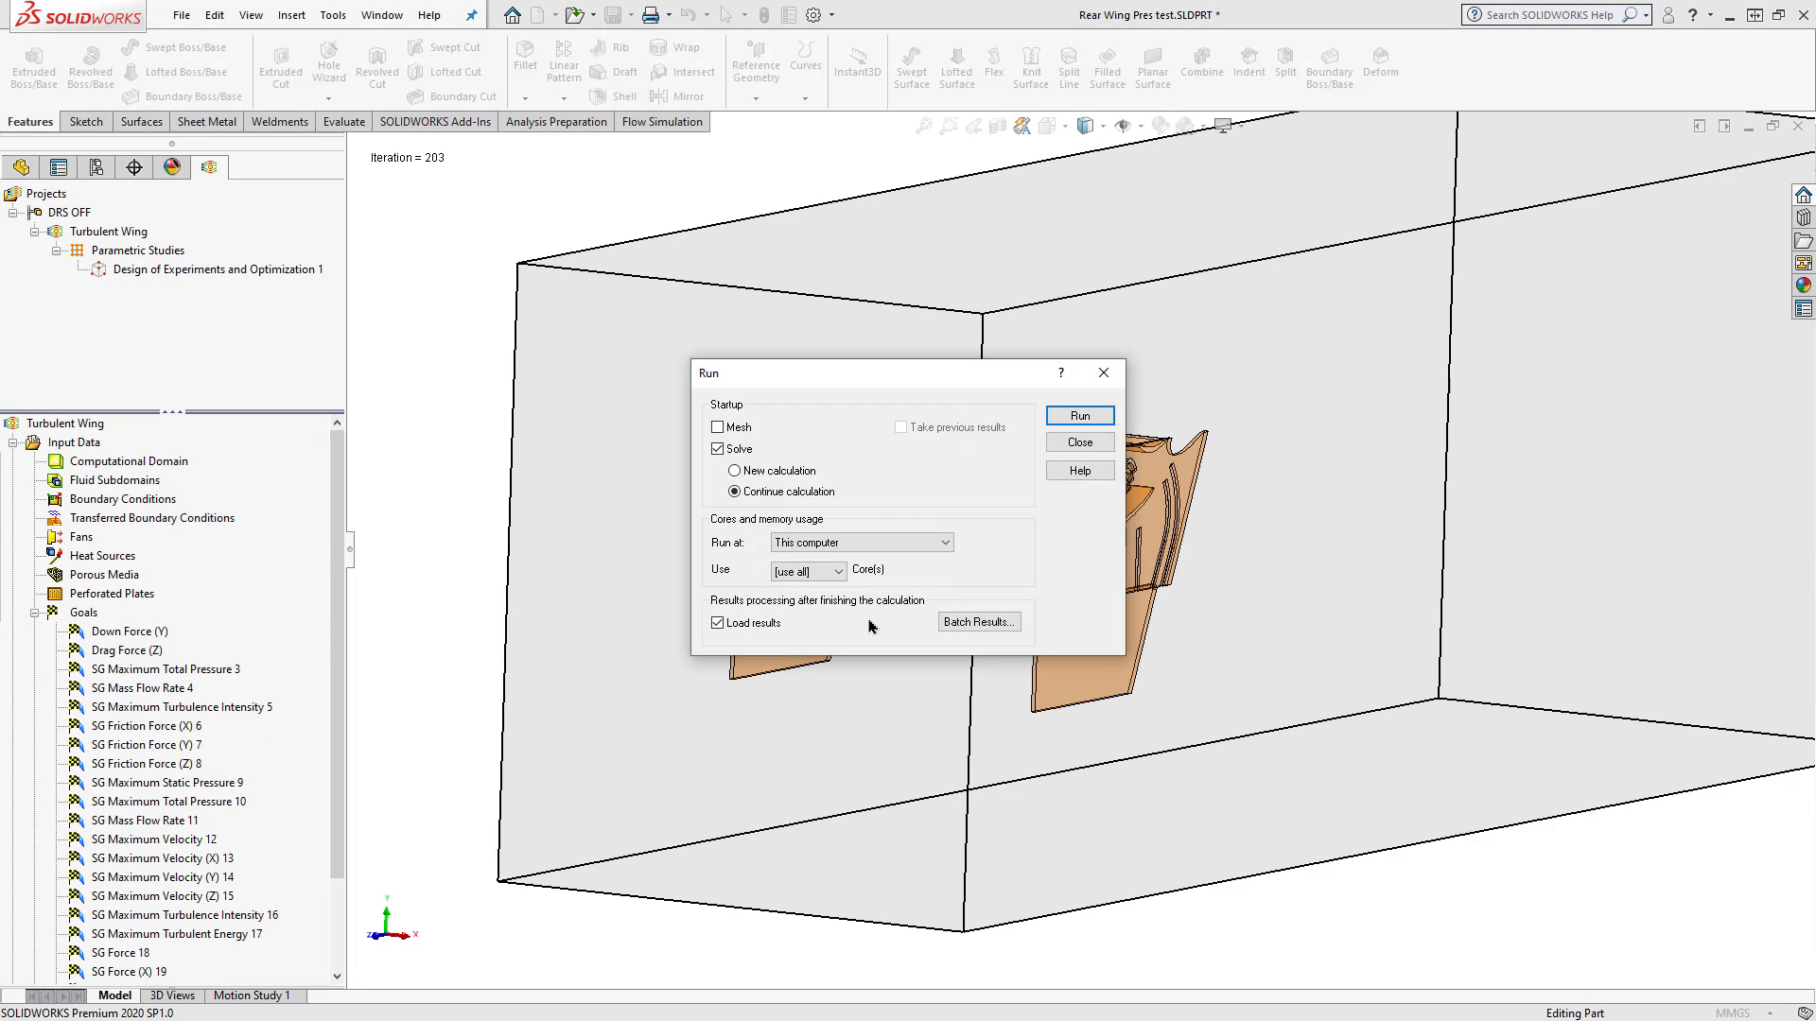
{"action": "left_click", "coordinate": [796, 472]}
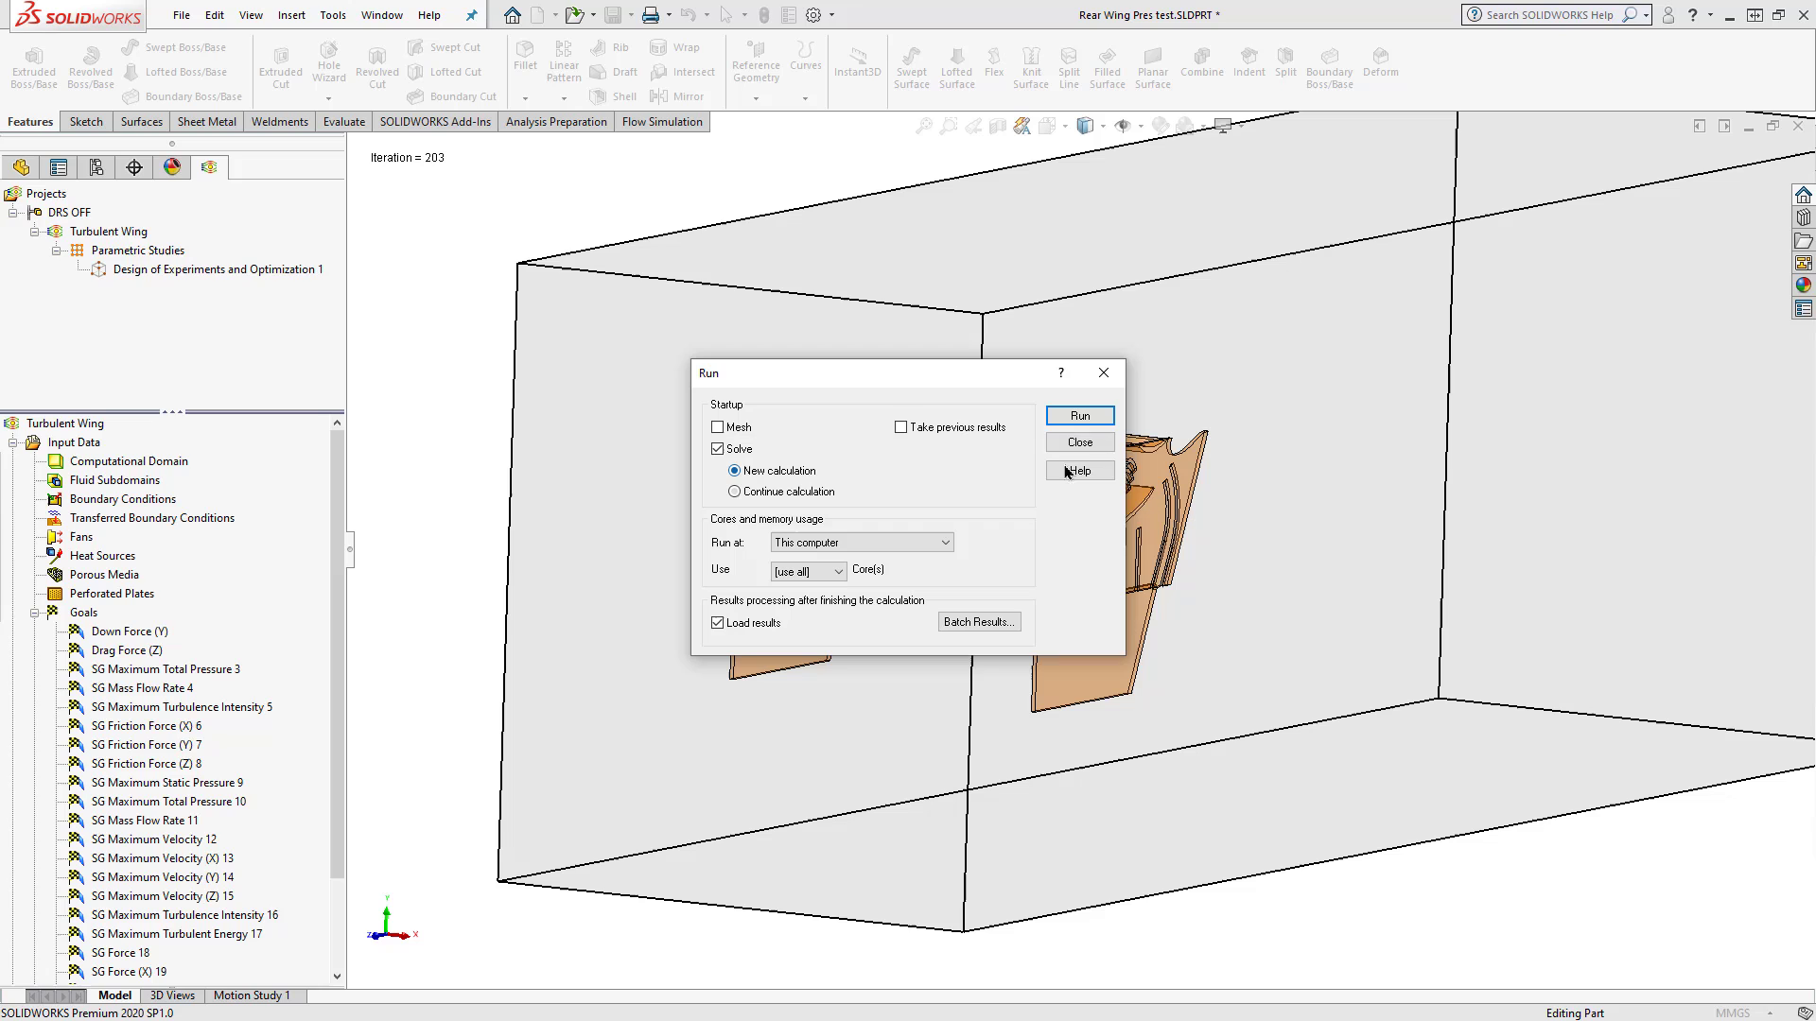
{"action": "left_click", "coordinate": [1080, 417]}
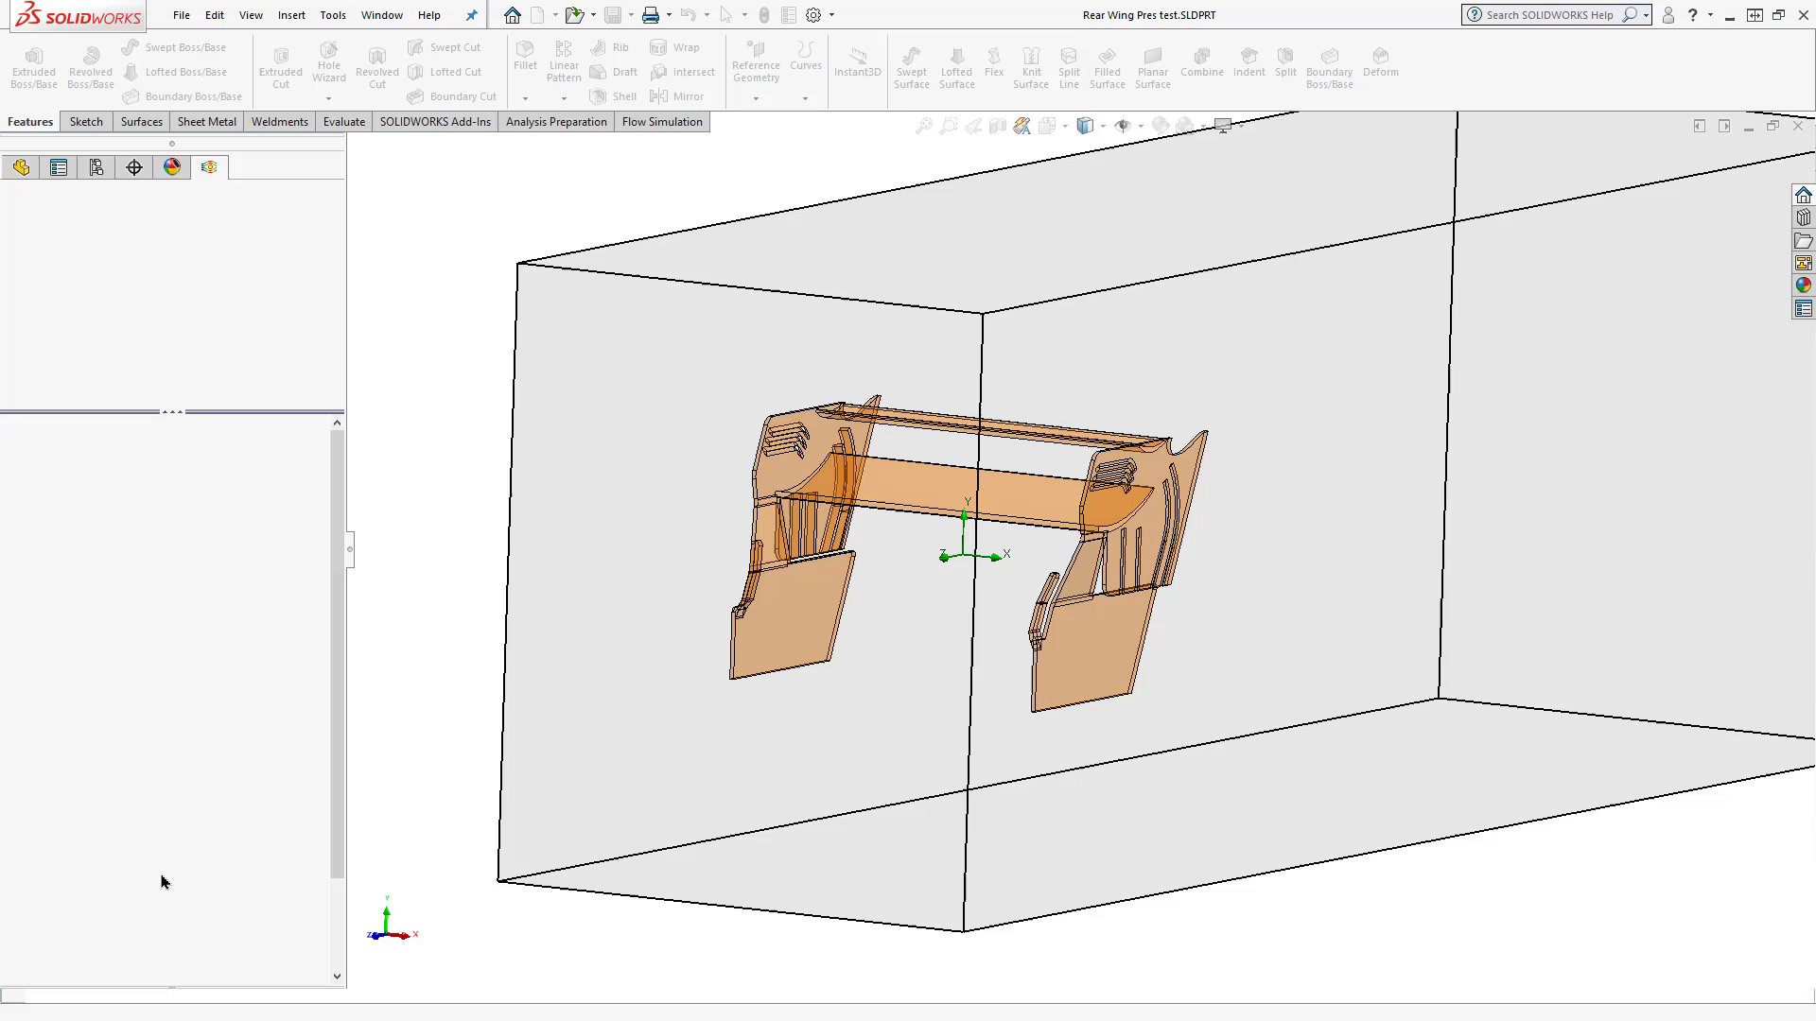
{"action": "scroll", "coordinate": [96, 669], "scroll_direction": "down", "scroll_amount": 2}
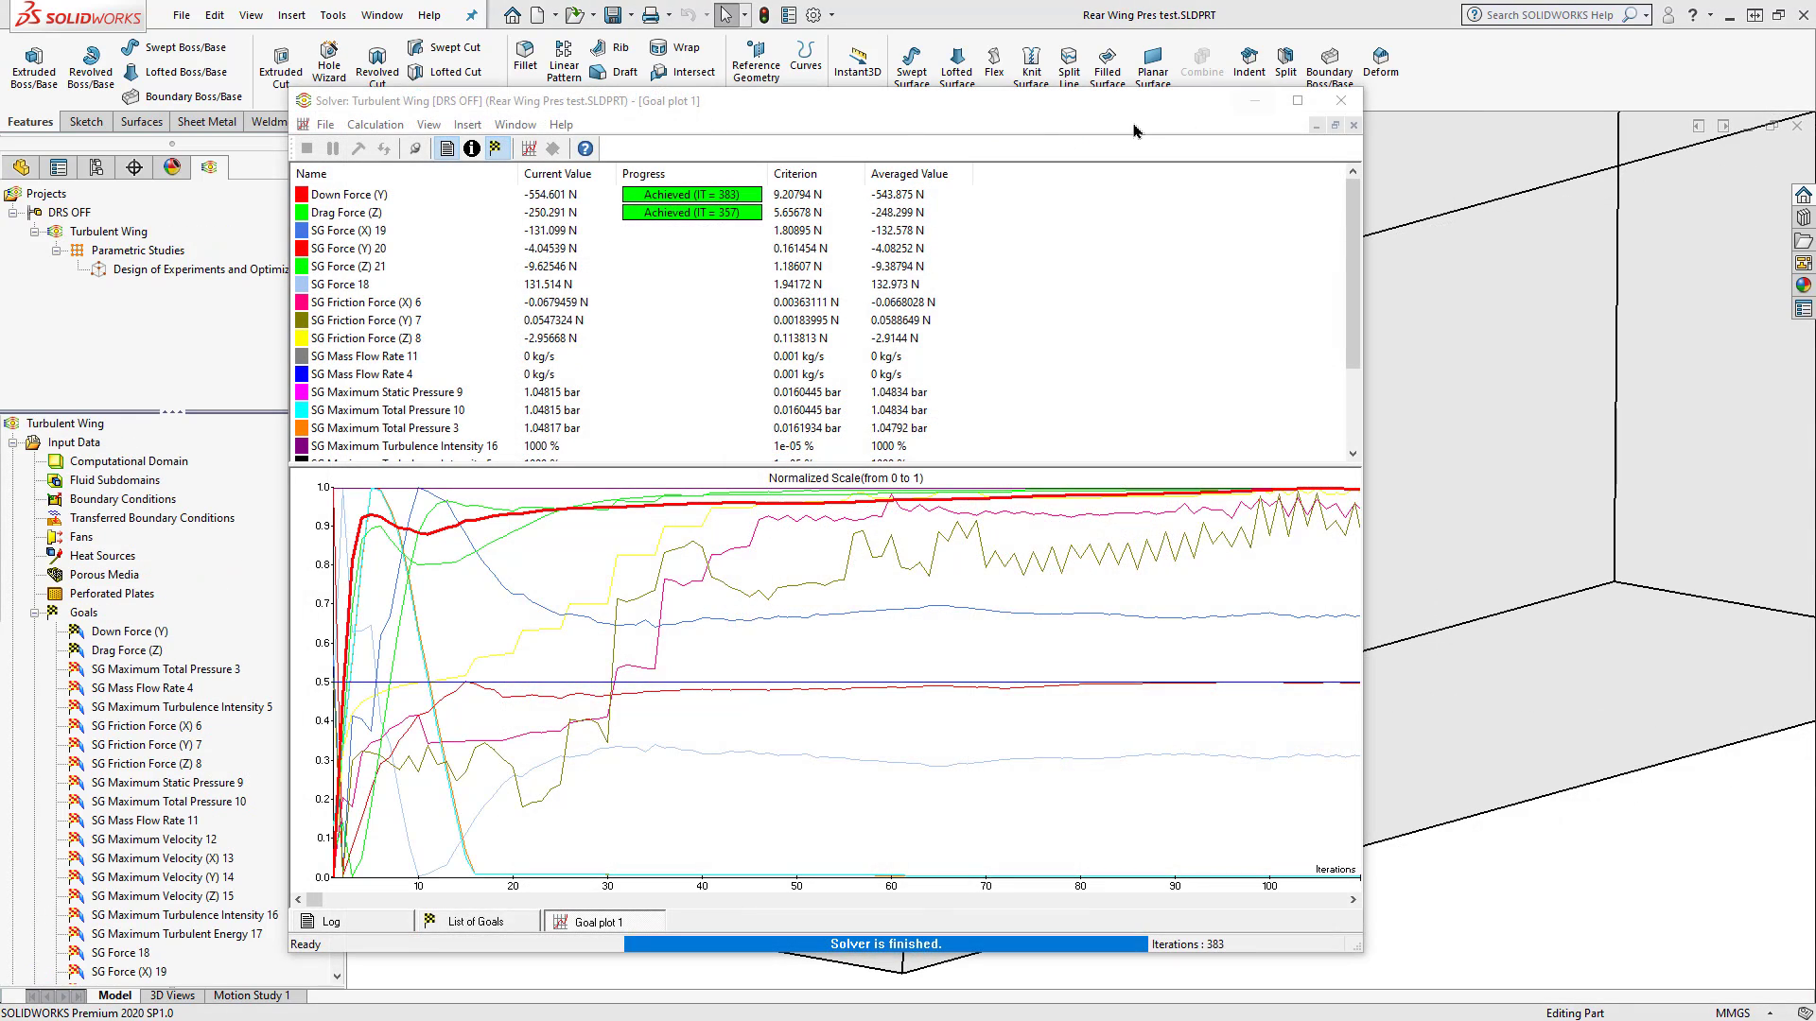
Step: Compare the curves and convergence progress of the Down Force (Y) and Drag Force (Z) goals in the solver's goal plot
{"action": "left_click", "coordinate": [754, 124]}
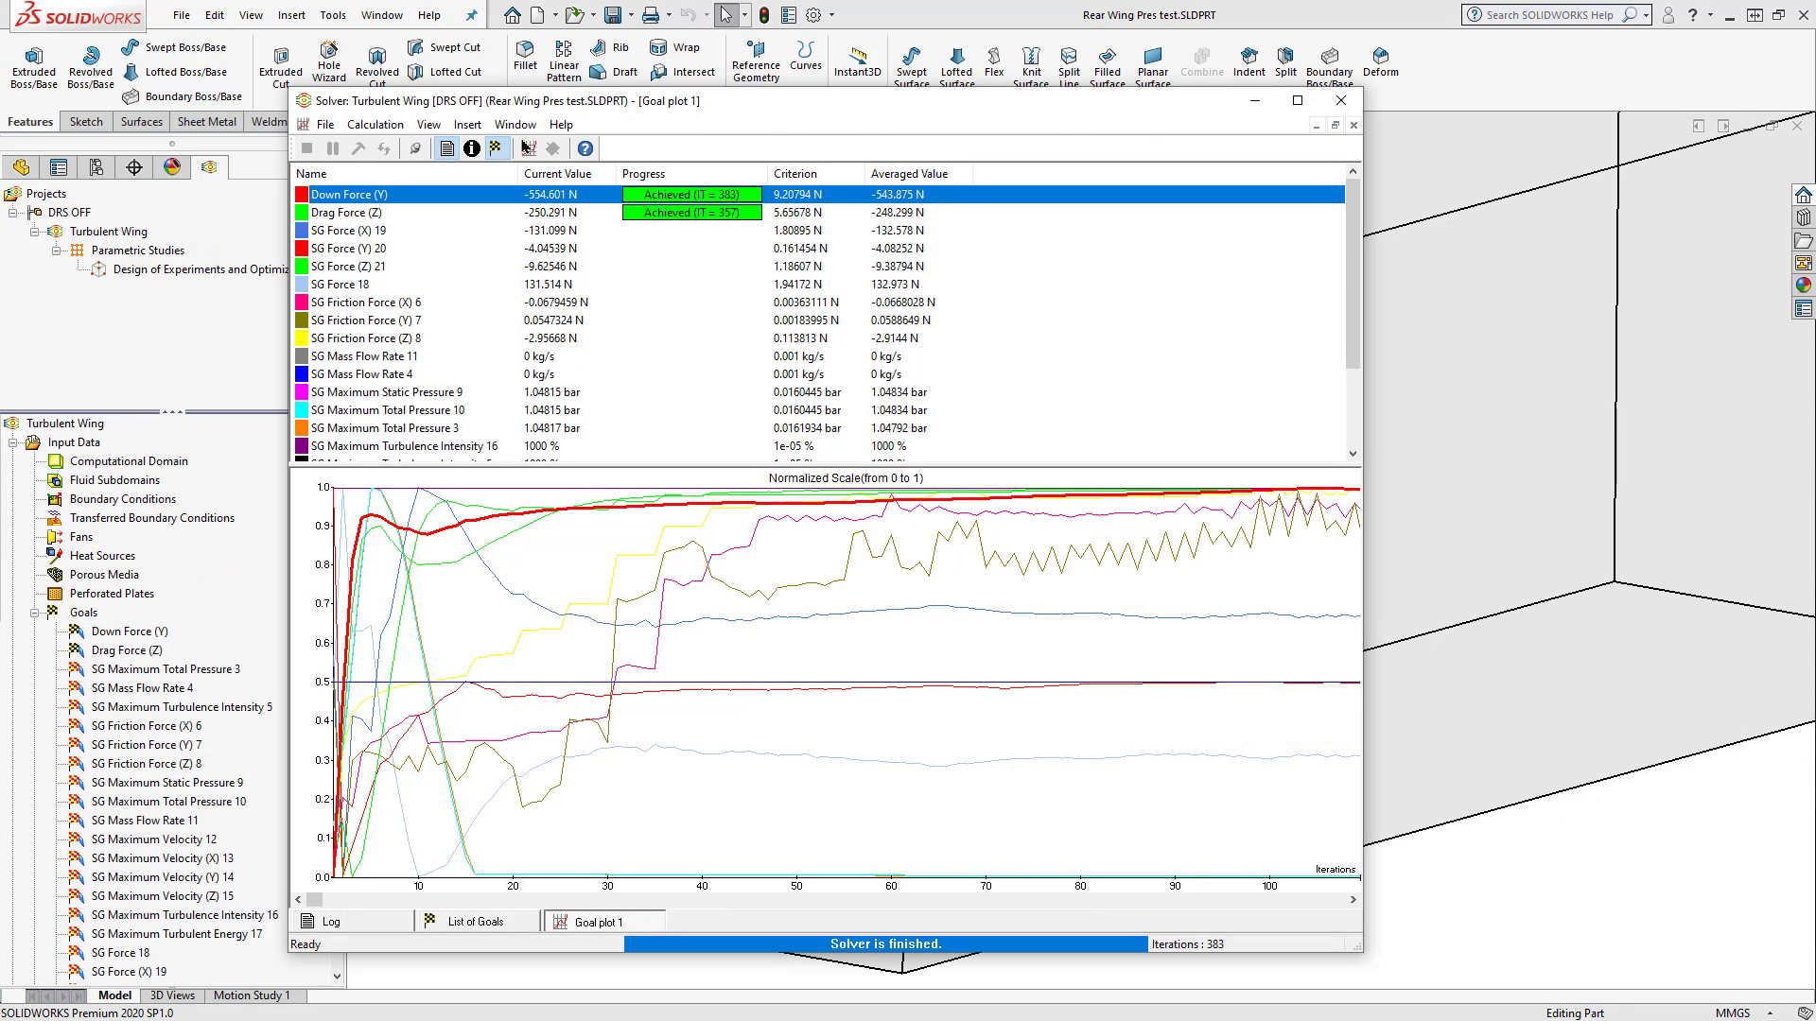
{"action": "left_click", "coordinate": [456, 215]}
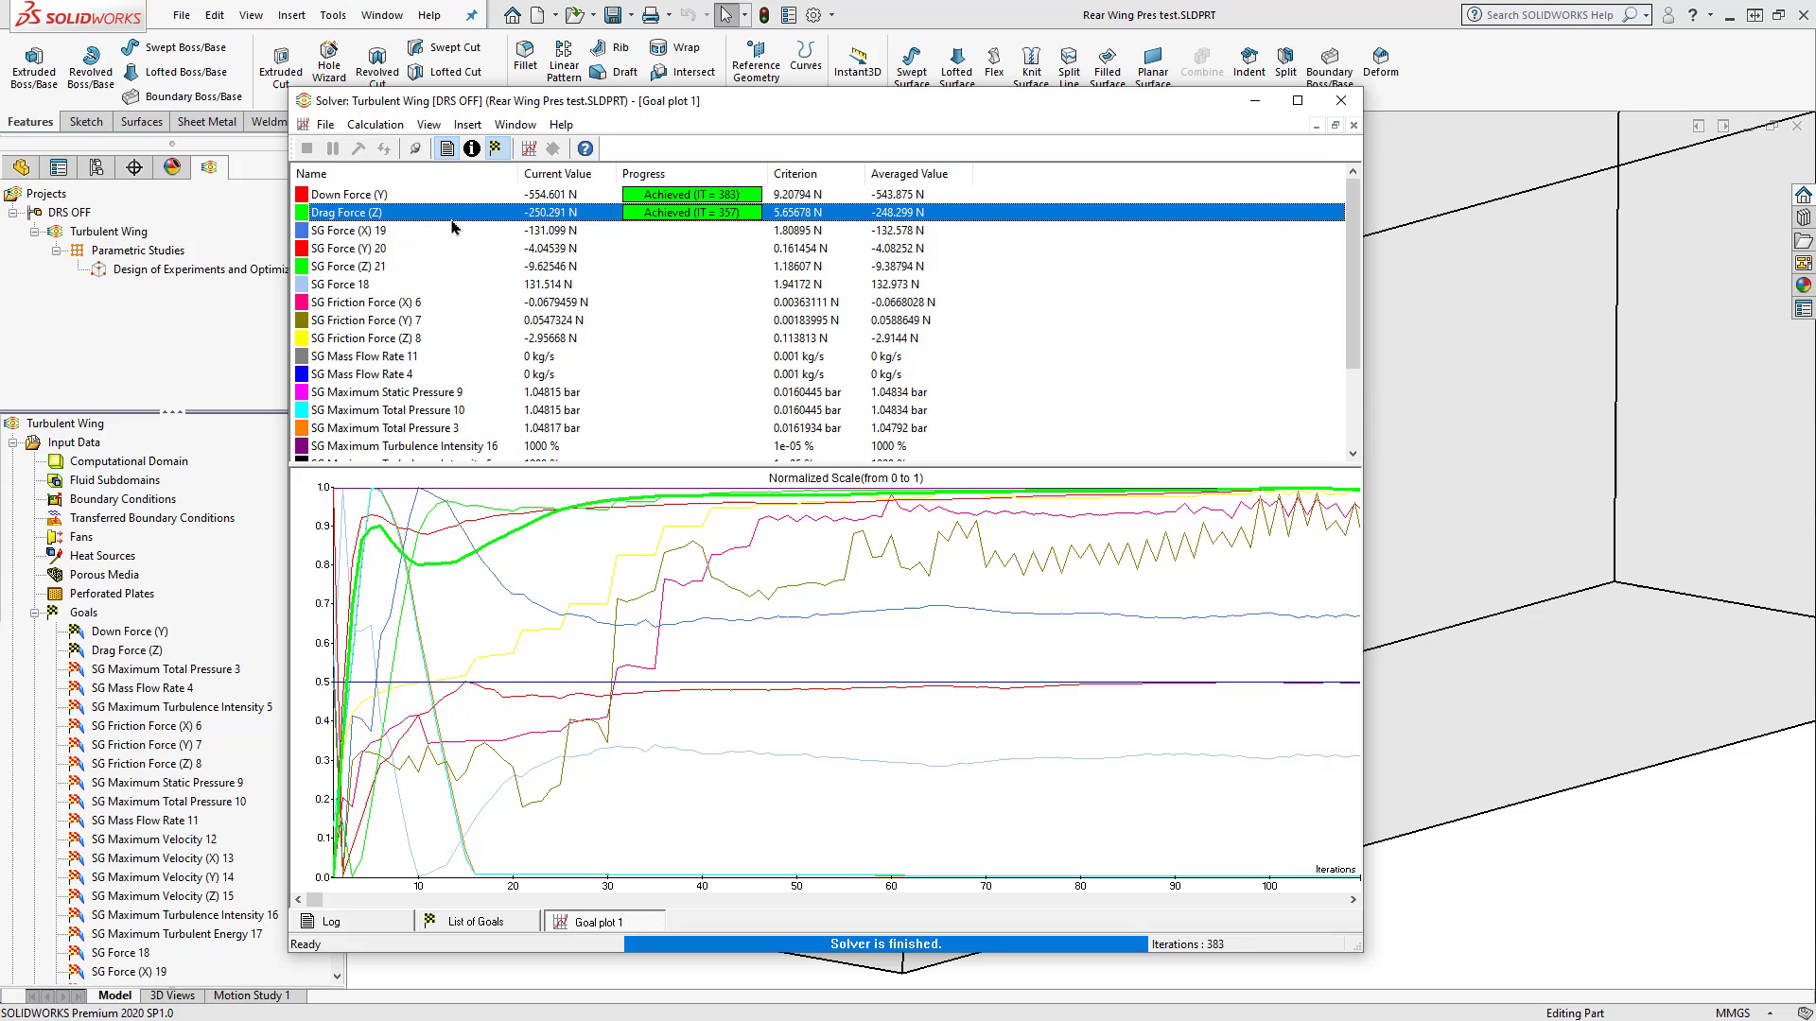
{"action": "left_click", "coordinate": [463, 196]}
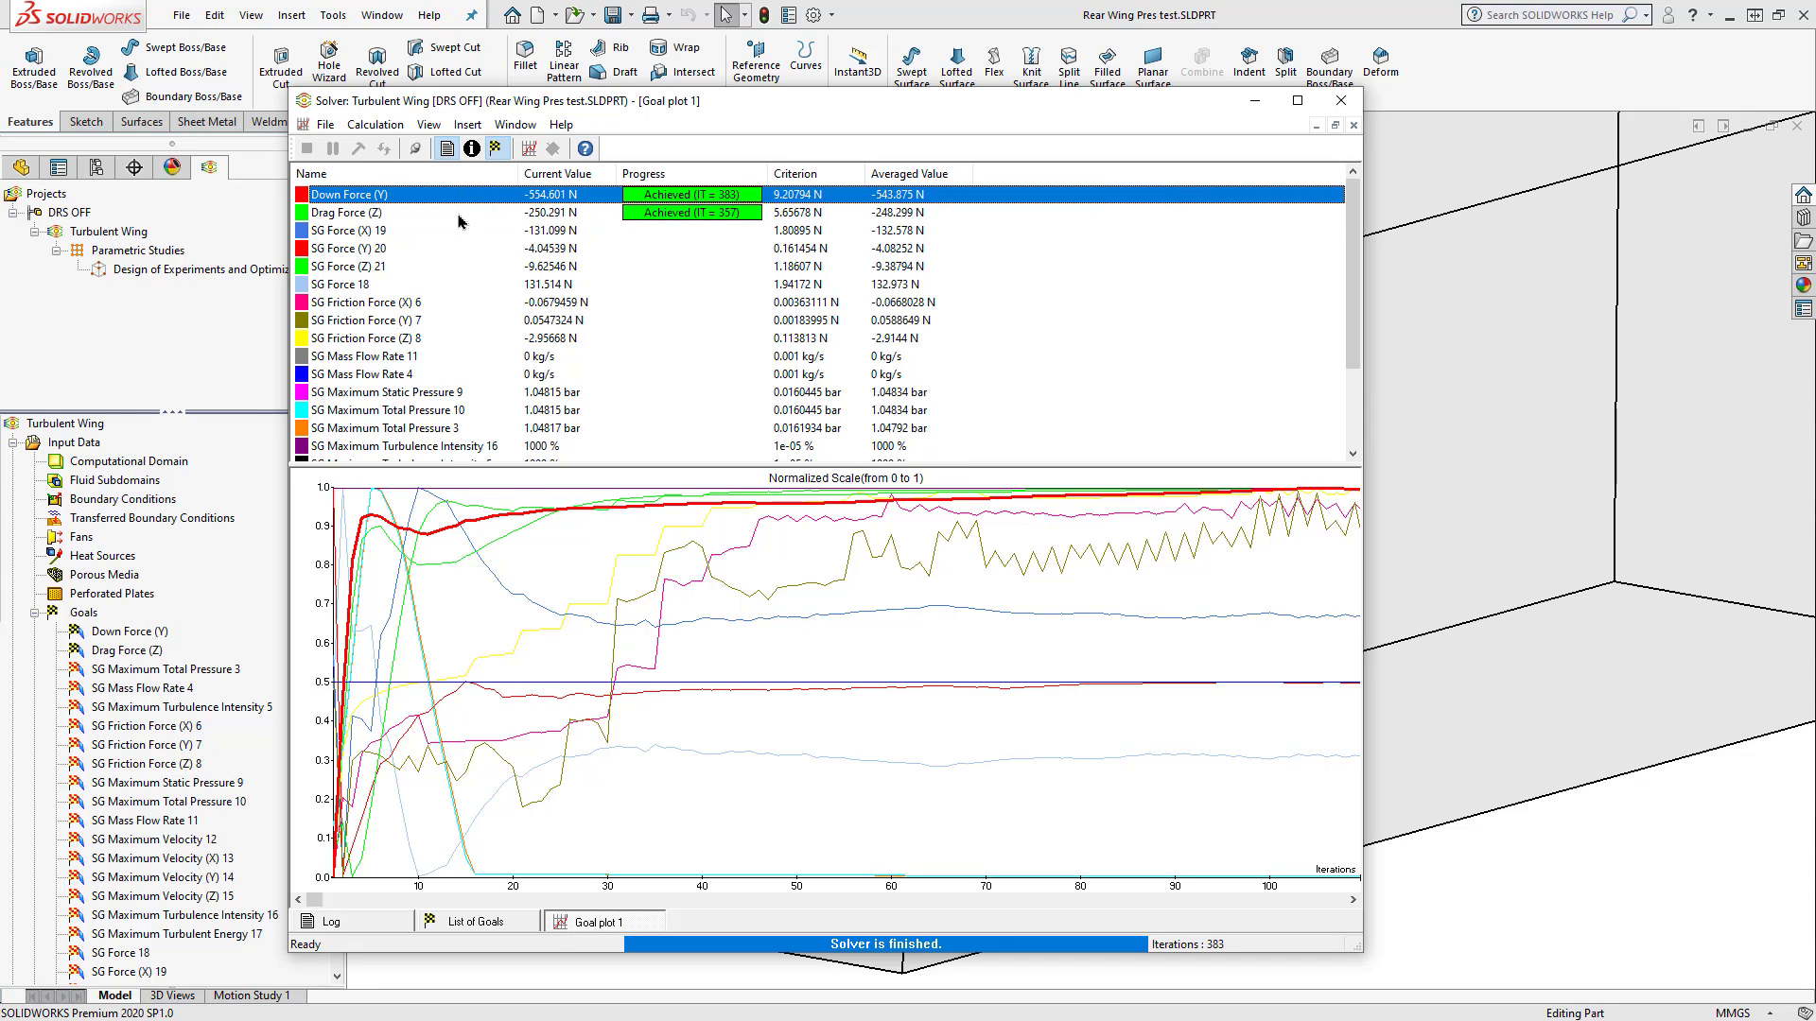
{"action": "left_click", "coordinate": [473, 217]}
{"action": "left_click", "coordinate": [596, 198]}
{"action": "left_click", "coordinate": [595, 219]}
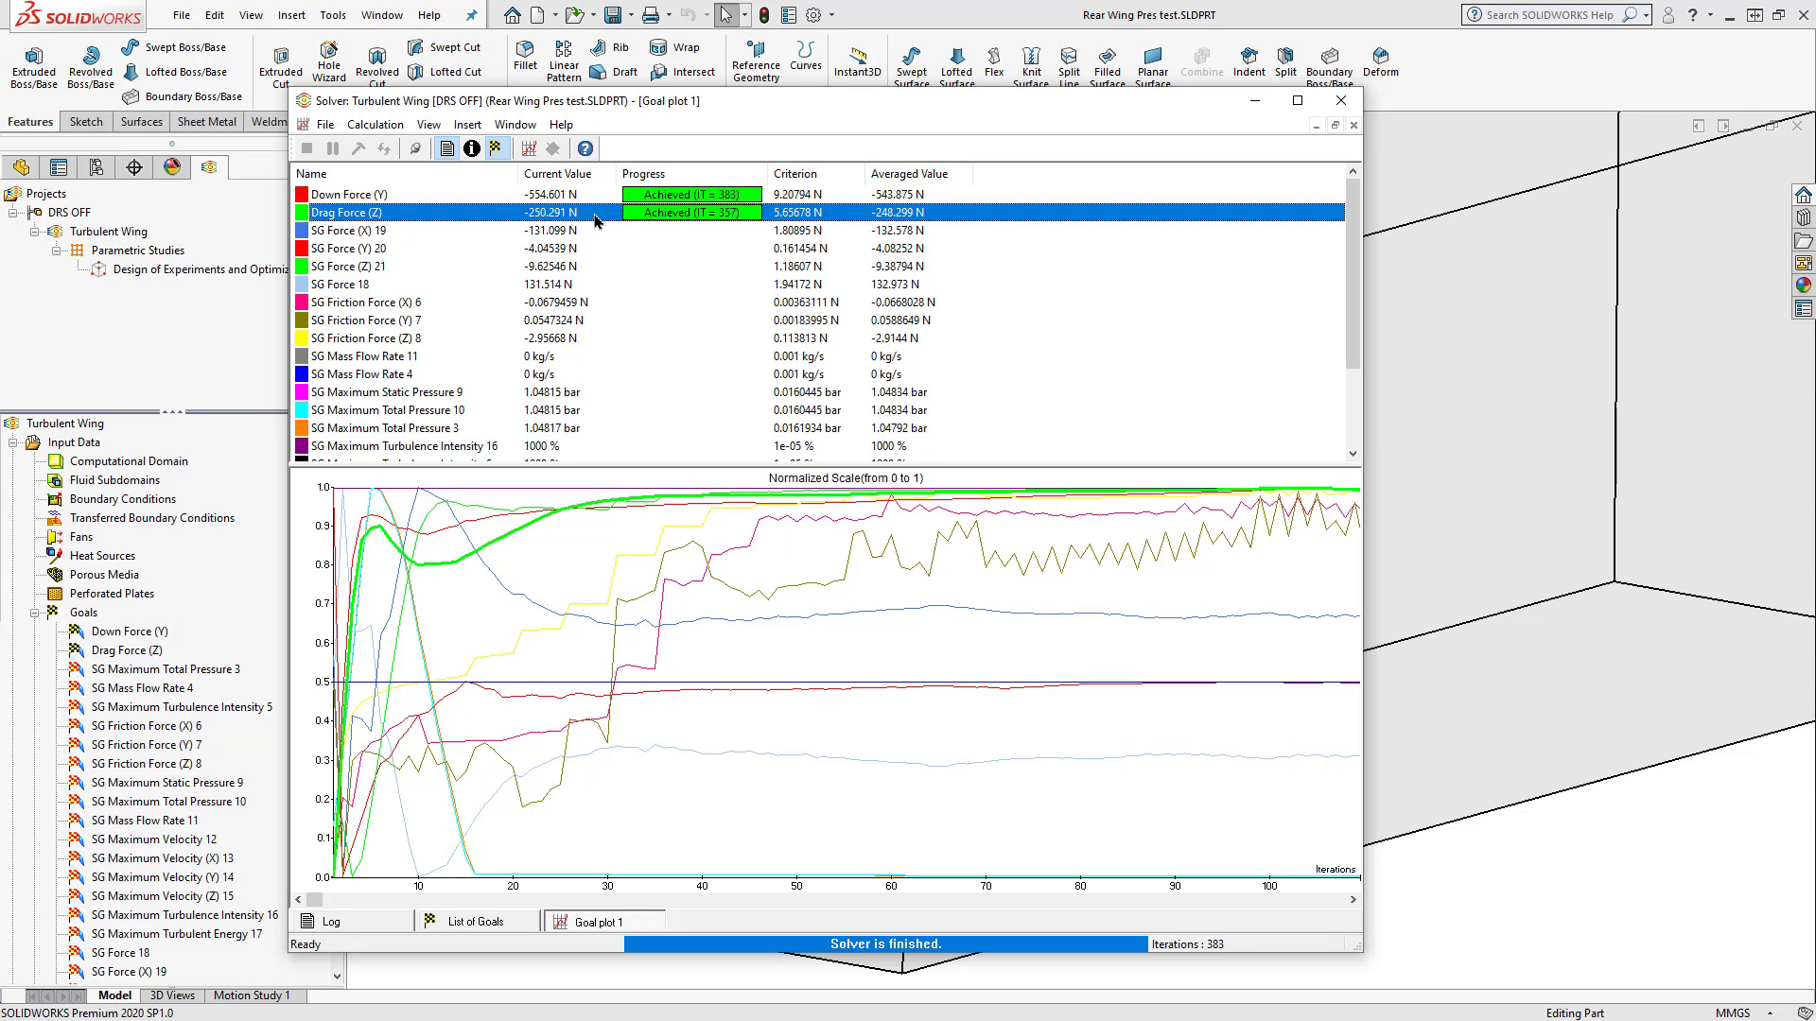
Step: Review the travels, CPU time per last iteration and last iteration finished entries in the calculation info table and return to the goal plot
{"action": "left_click", "coordinate": [473, 150]}
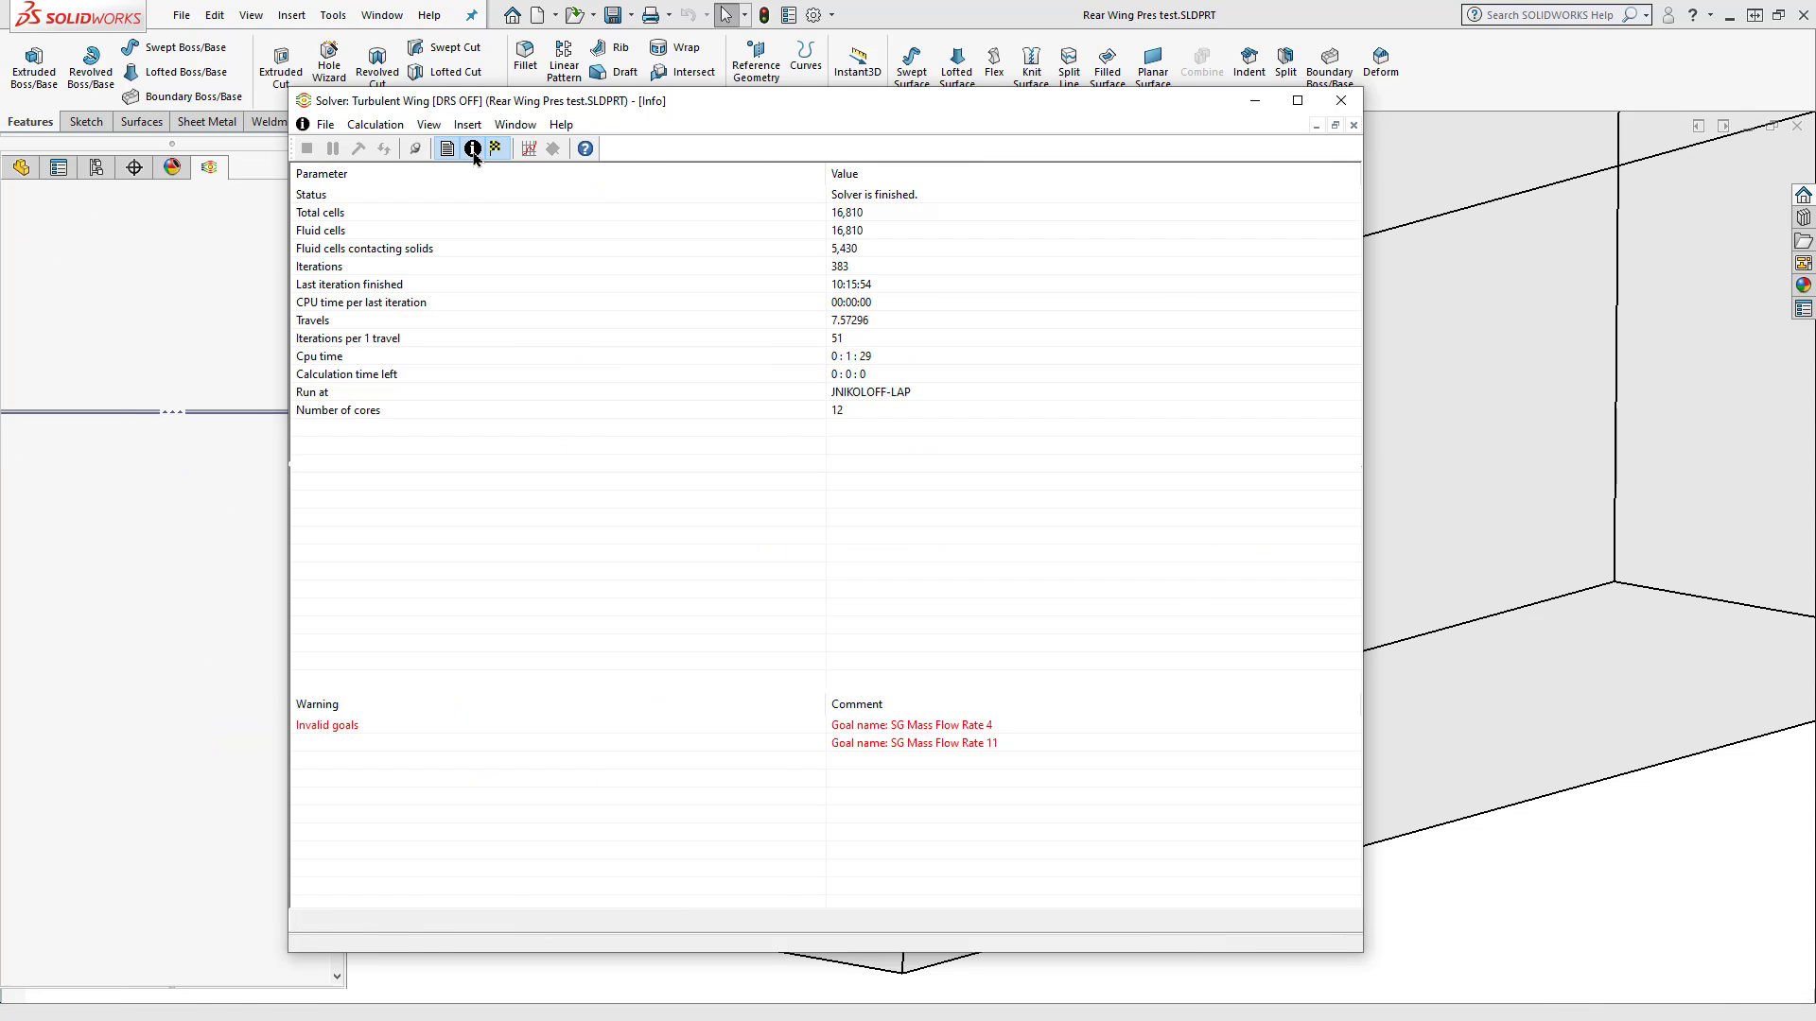
{"action": "left_click", "coordinate": [412, 322]}
{"action": "left_click", "coordinate": [488, 302]}
{"action": "left_click", "coordinate": [496, 285]}
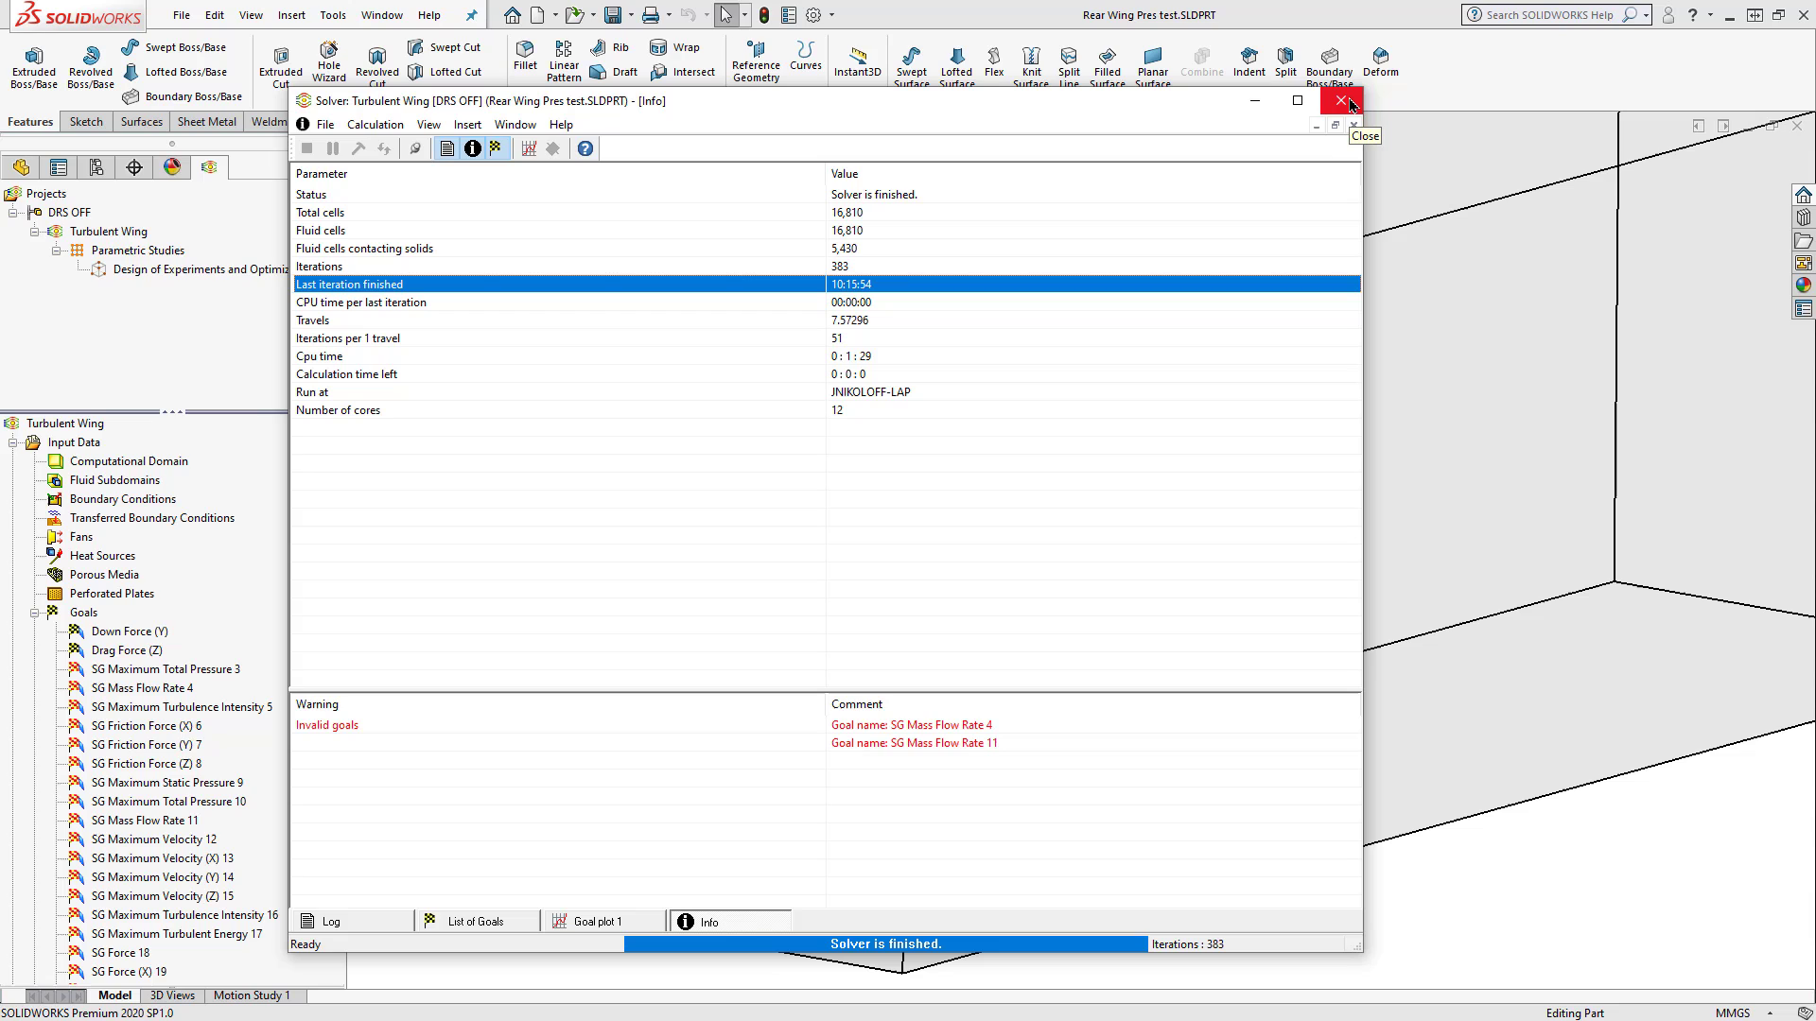
{"action": "left_click", "coordinate": [472, 149]}
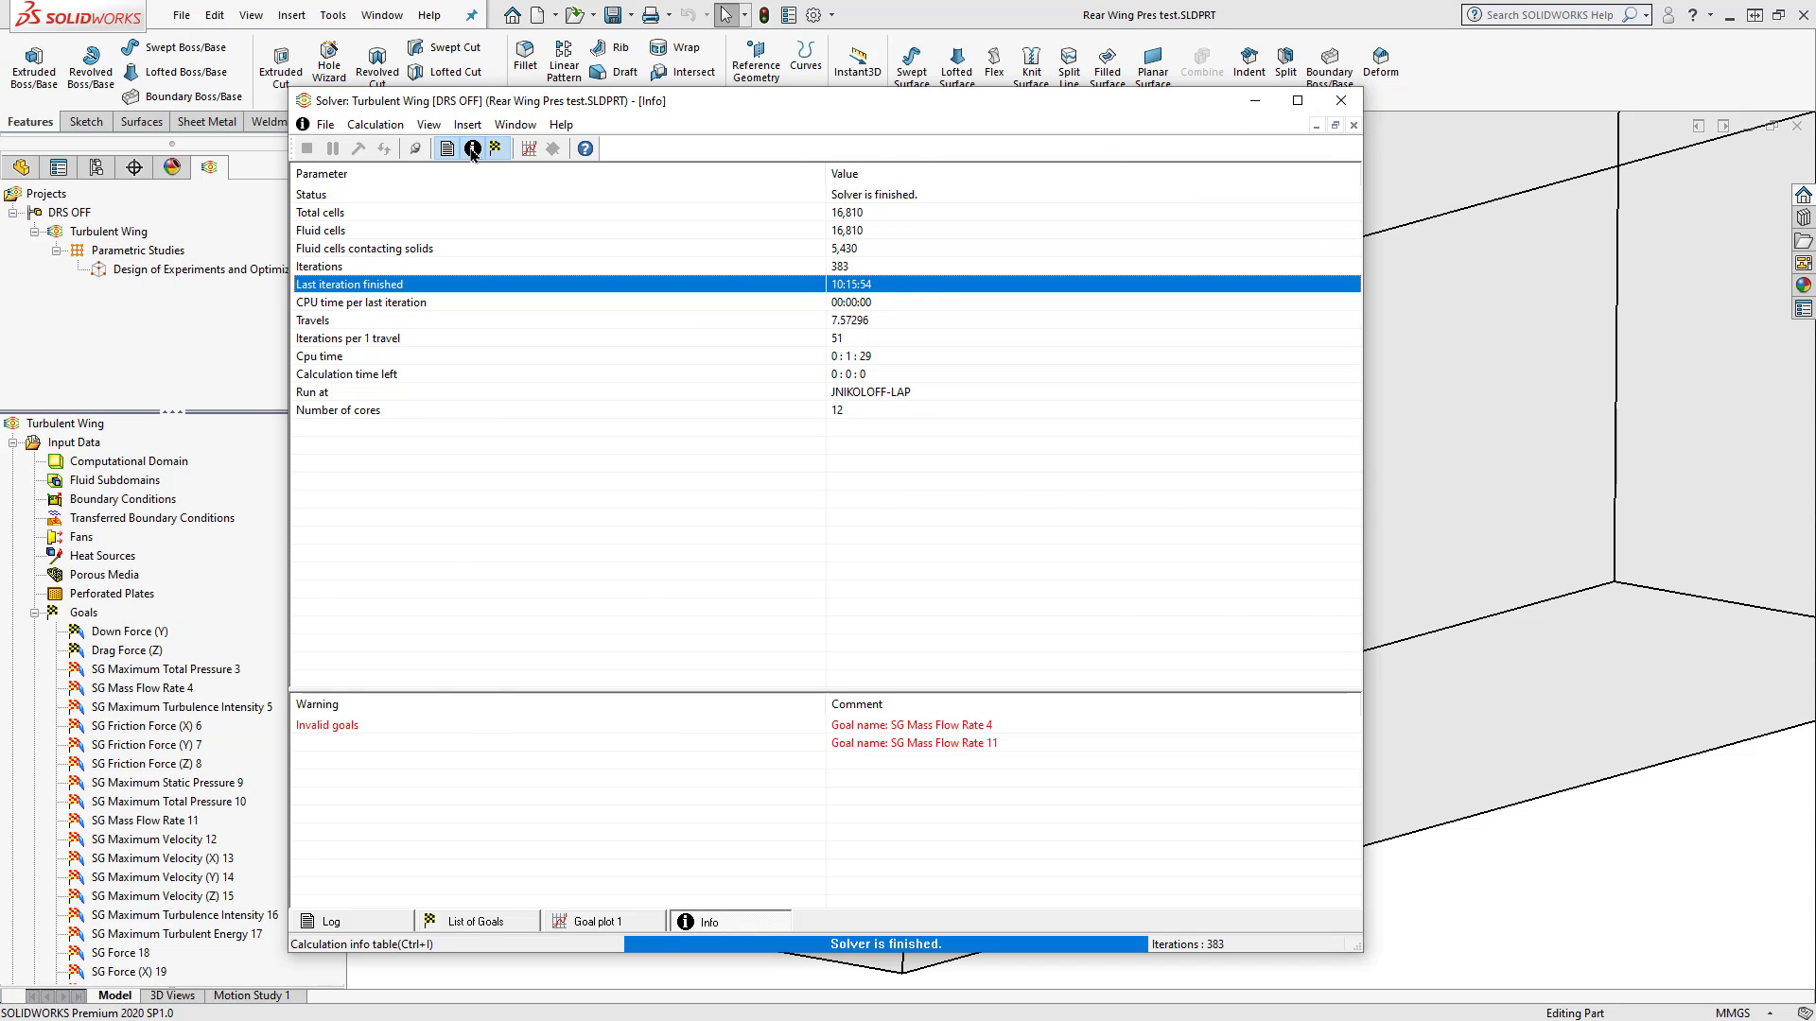
{"action": "left_click", "coordinate": [1438, 138]}
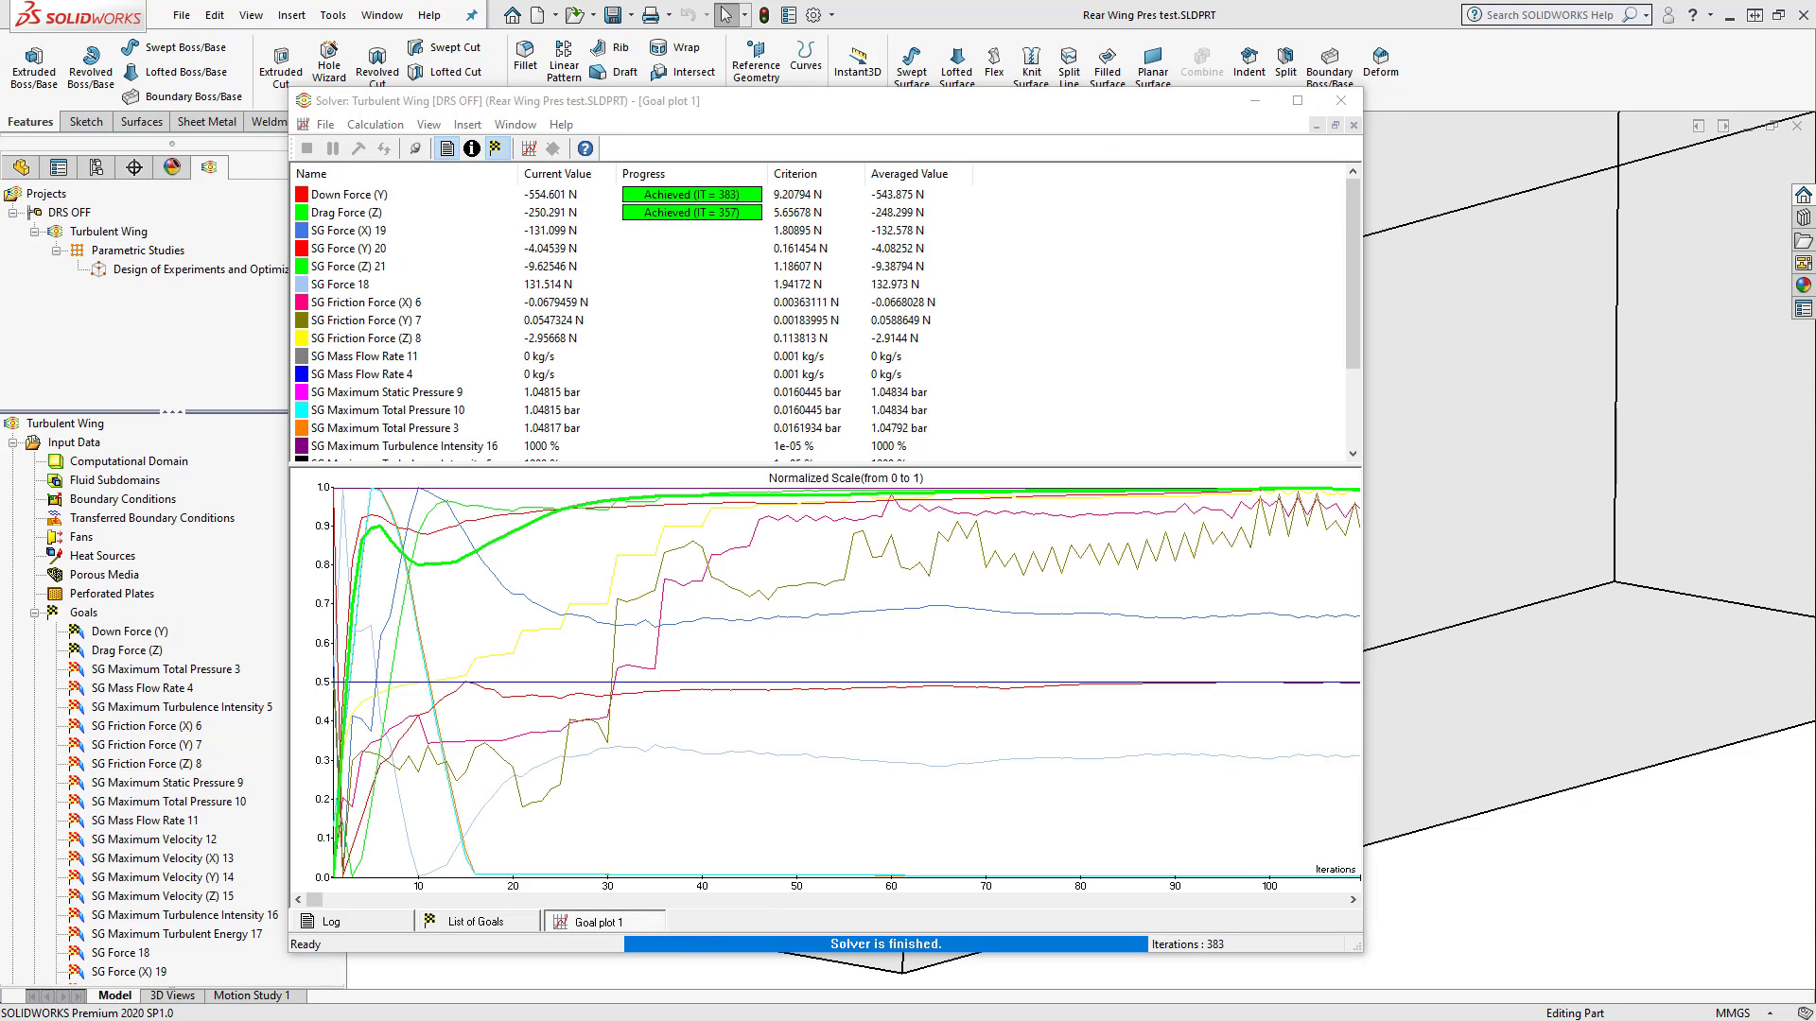